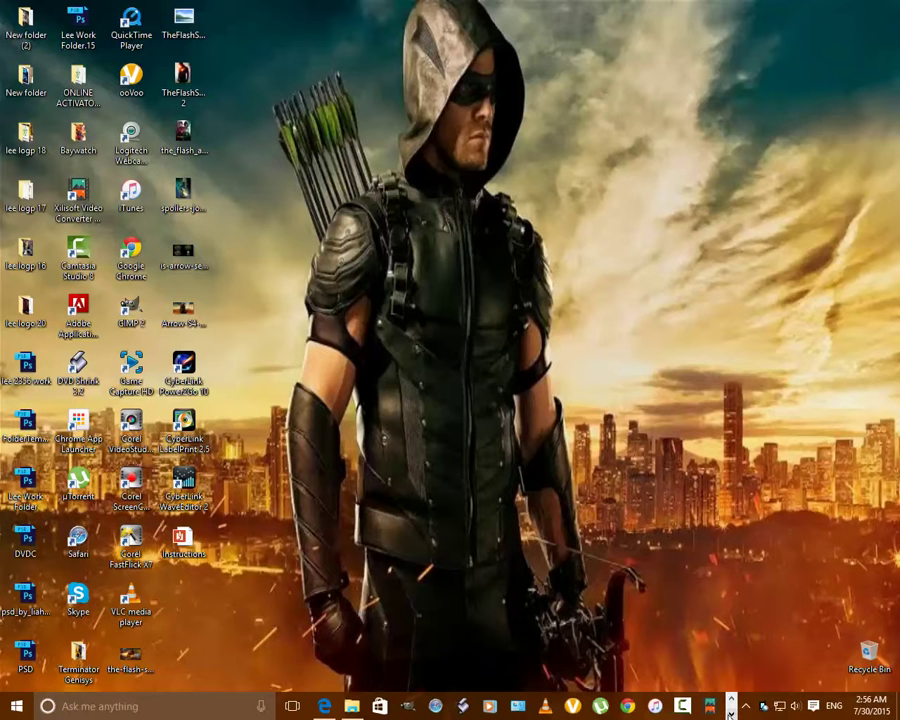
# Check the Windows 10 Setup download progress, and minimize the setup window
pyautogui.click(731, 713)
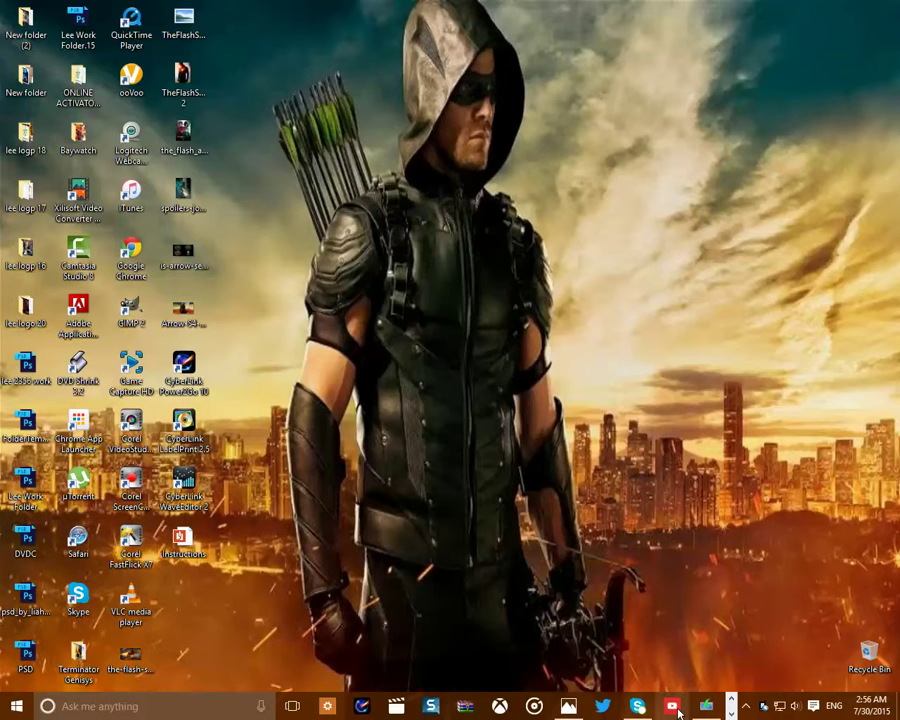
pyautogui.click(706, 707)
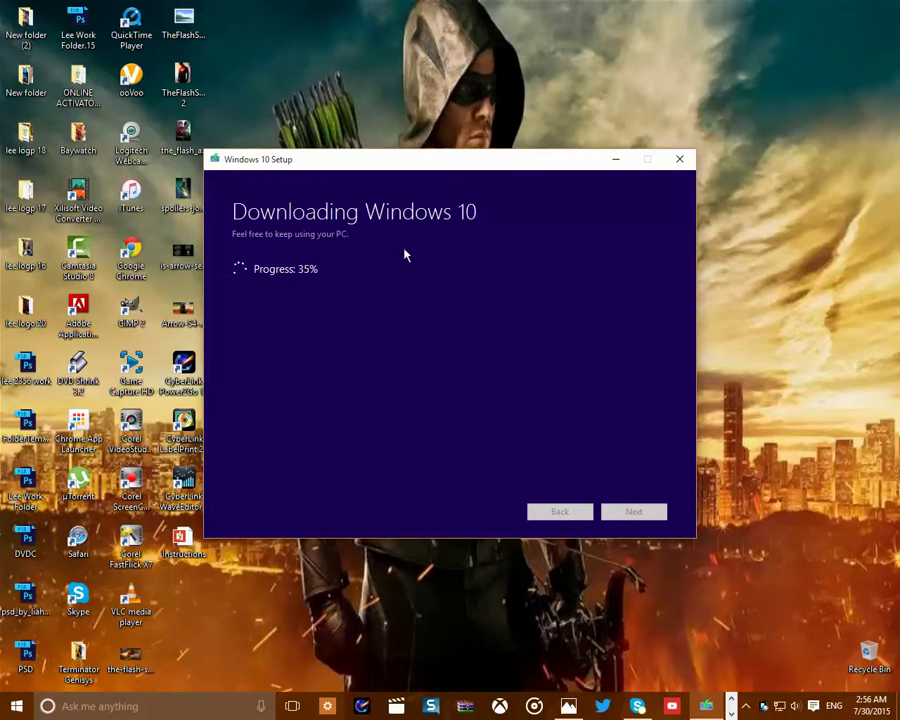
pyautogui.click(12, 710)
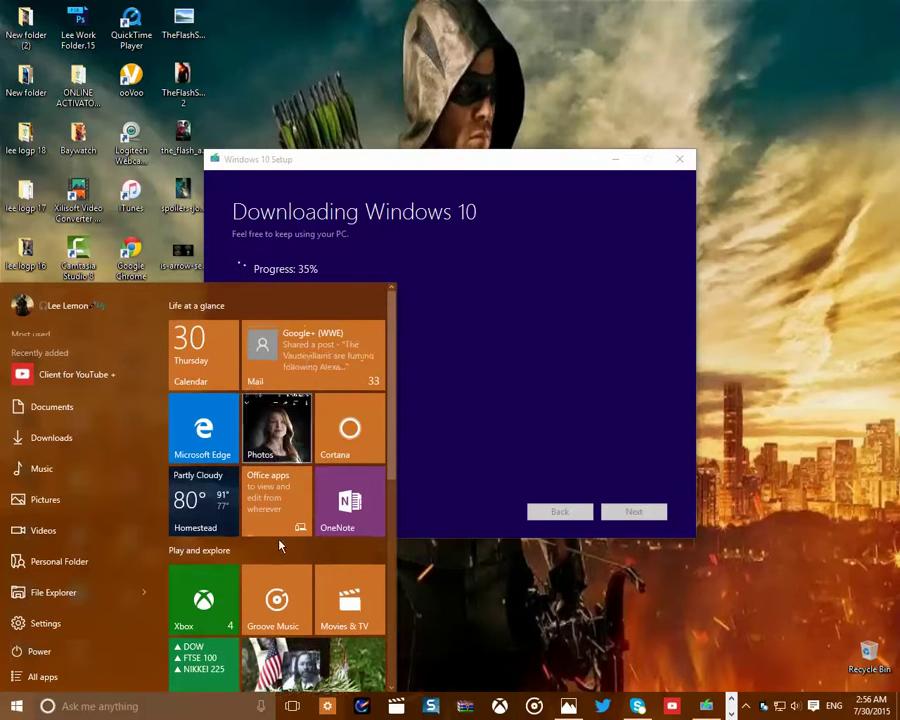
pyautogui.click(488, 357)
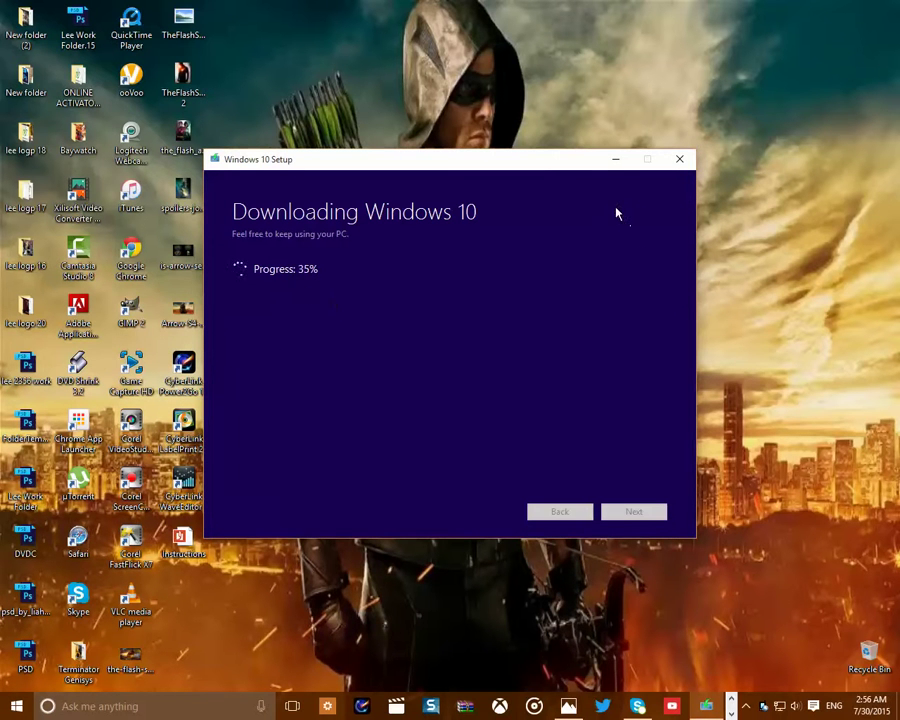
pyautogui.click(616, 160)
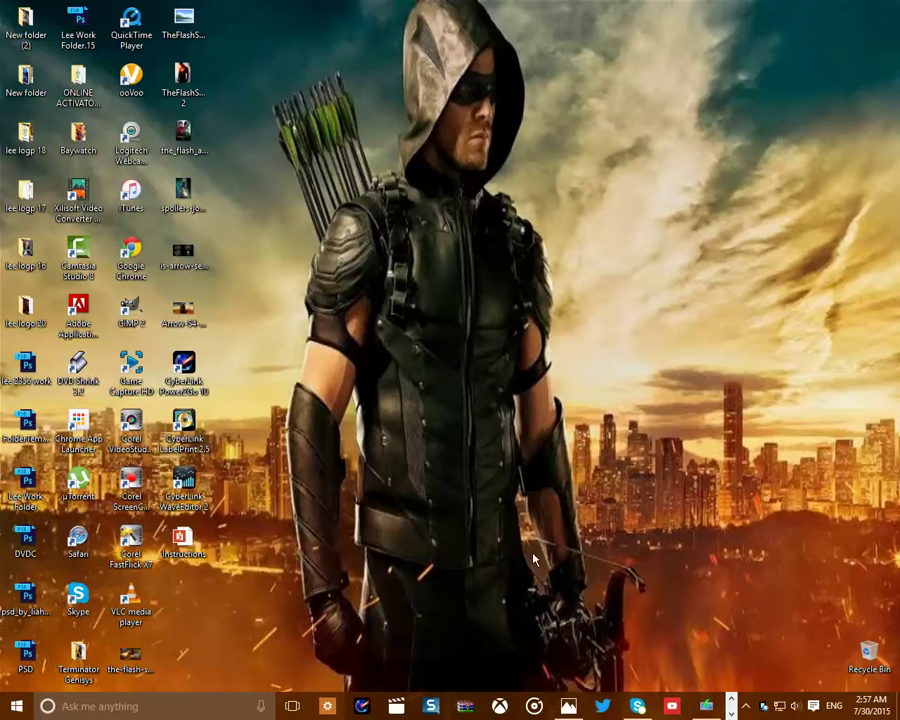
# View the YouTube video page on forcing the Windows 10 upgrade in Edge, cancel autoplay of the next video, and minimize the browser
pyautogui.click(732, 701)
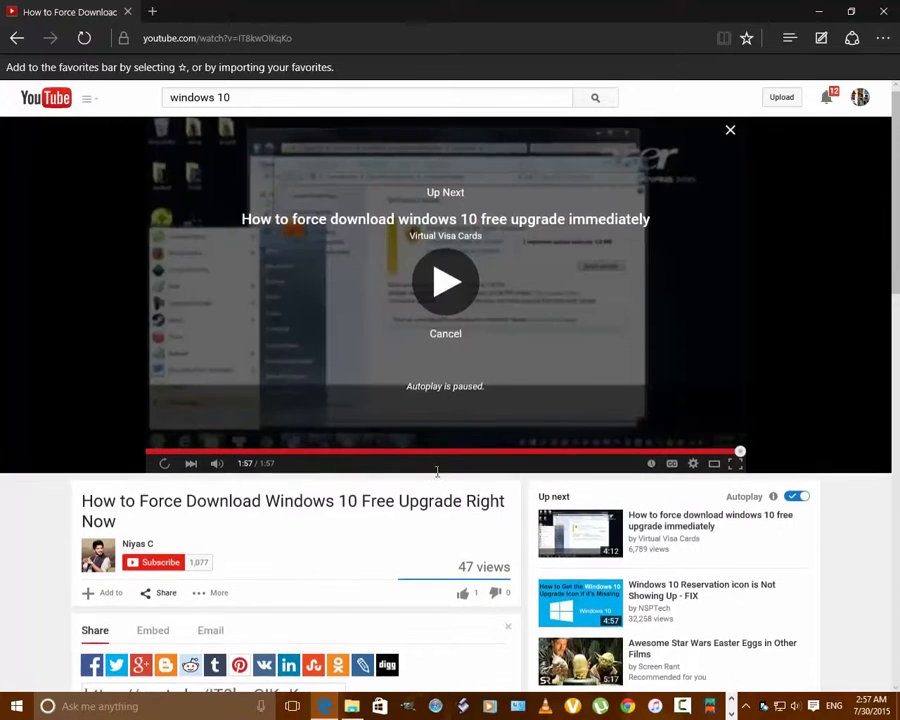
pyautogui.click(457, 338)
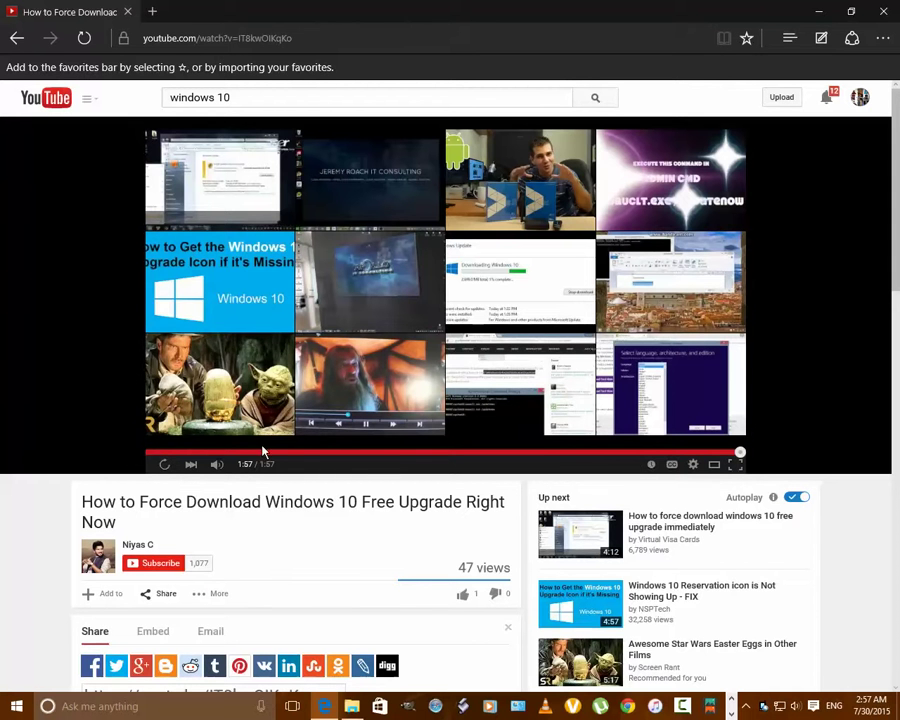
pyautogui.click(818, 11)
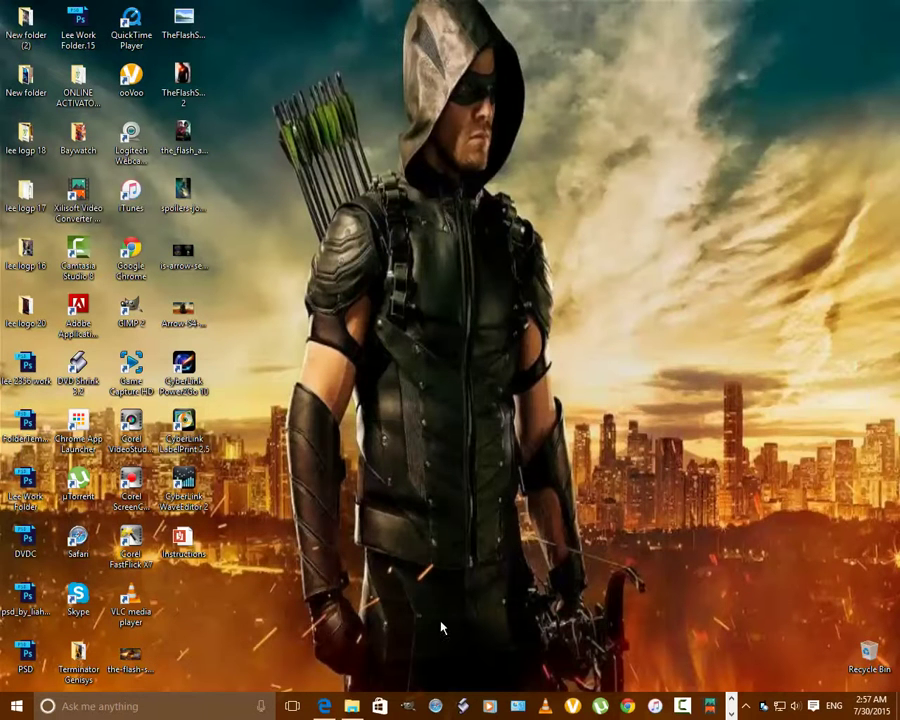
# Open File Explorer and go to the Windows folder on Local Disk (C:)
pyautogui.click(13, 708)
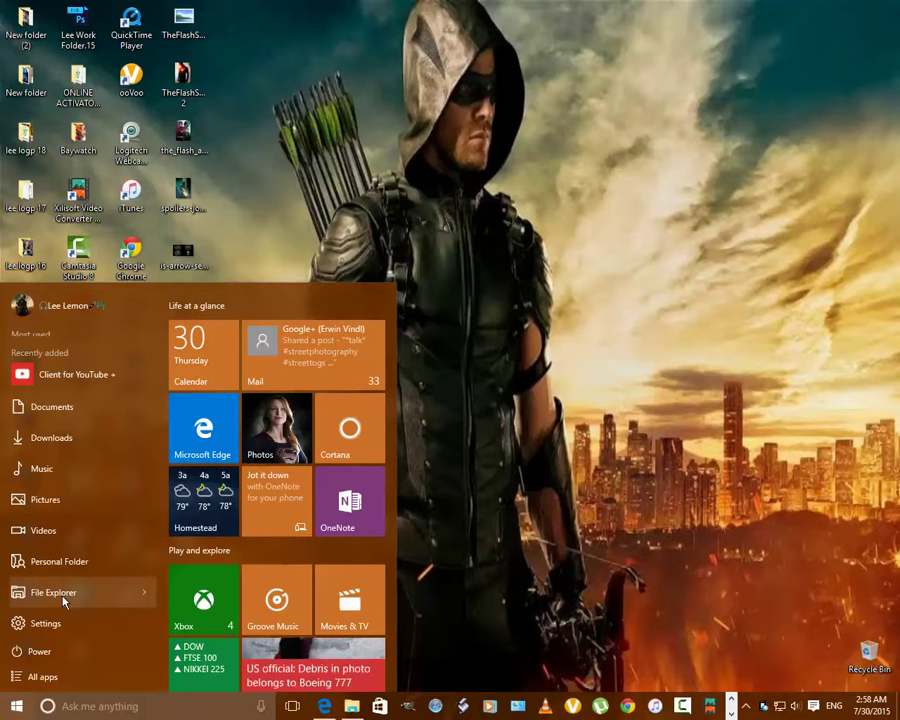
pyautogui.press('Escape')
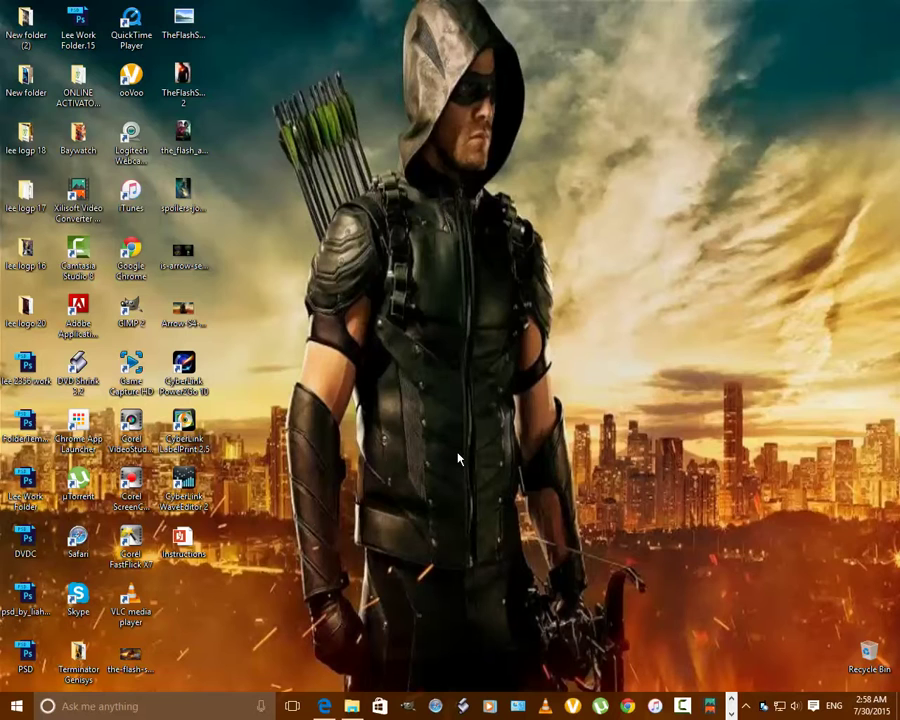
pyautogui.press('super+e')
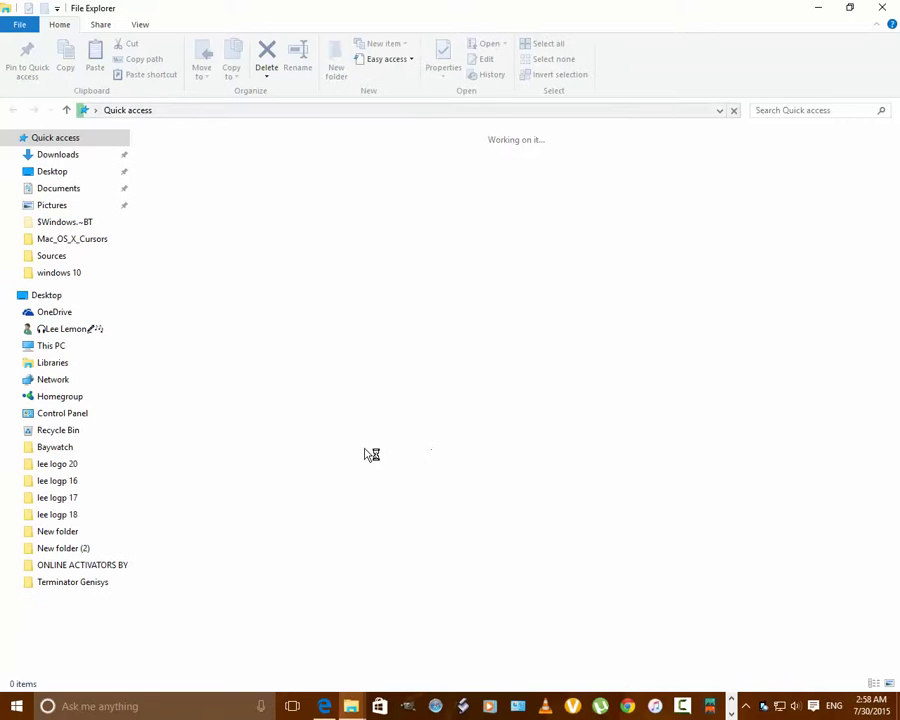
pyautogui.click(47, 350)
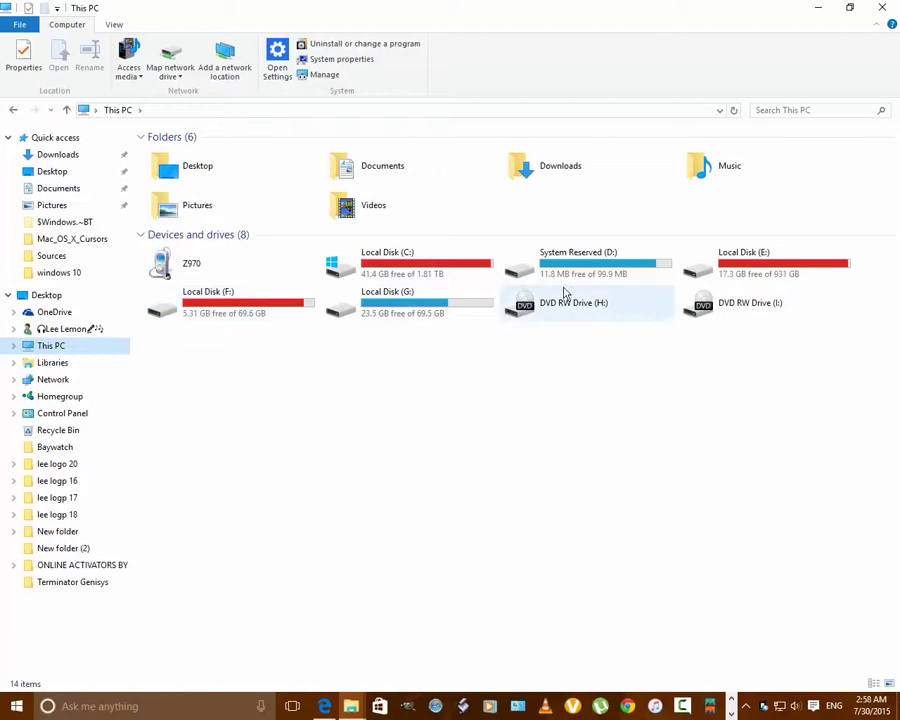
pyautogui.doubleClick(404, 282)
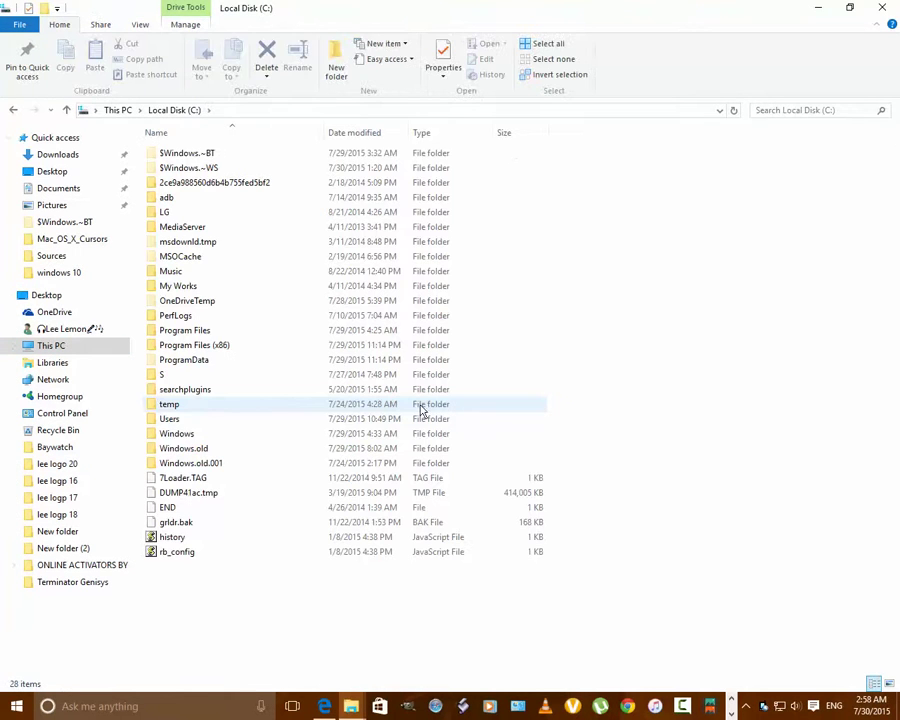
pyautogui.doubleClick(180, 436)
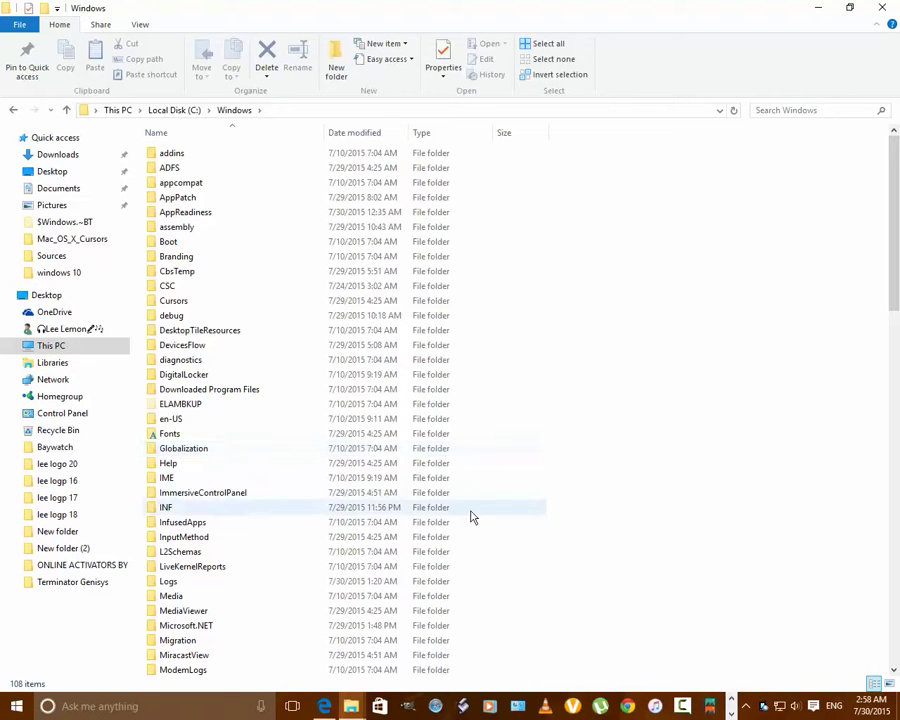
# Open the SoftwareDistribution folder inside Windows and go into its Download subfolder
pyautogui.scroll(-5, 472, 516)
pyautogui.scroll(-5, 475, 520)
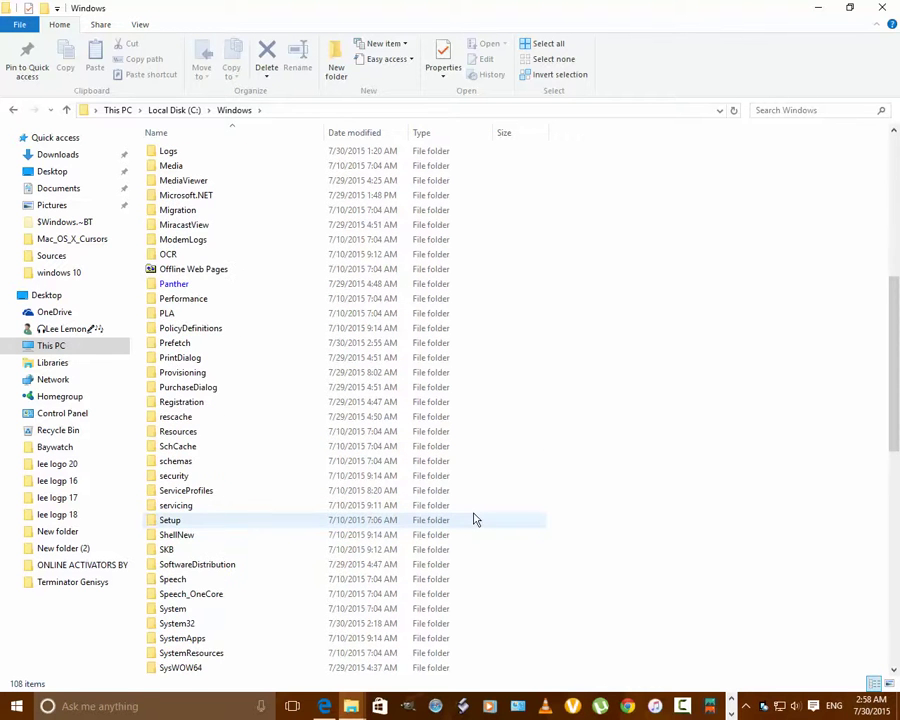
pyautogui.scroll(-1, 475, 520)
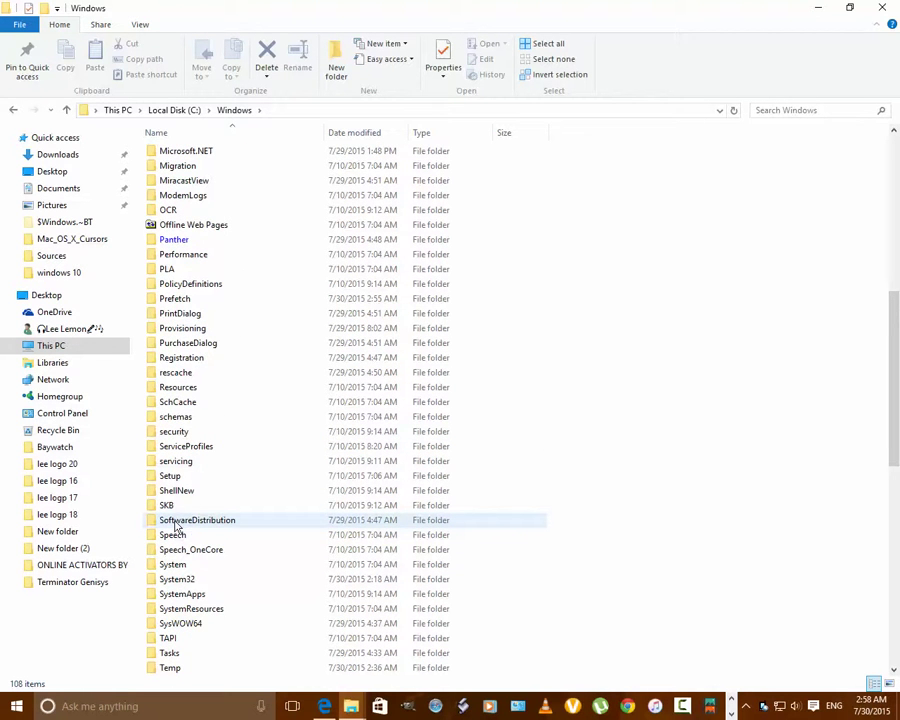
pyautogui.moveTo(209, 527)
pyautogui.click(210, 526)
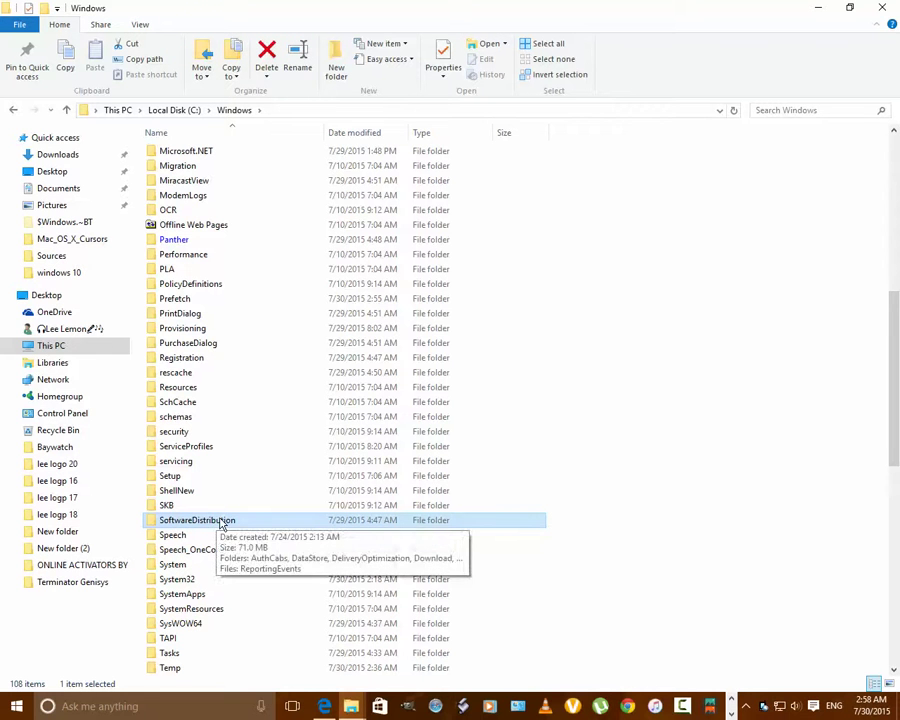
pyautogui.click(242, 522)
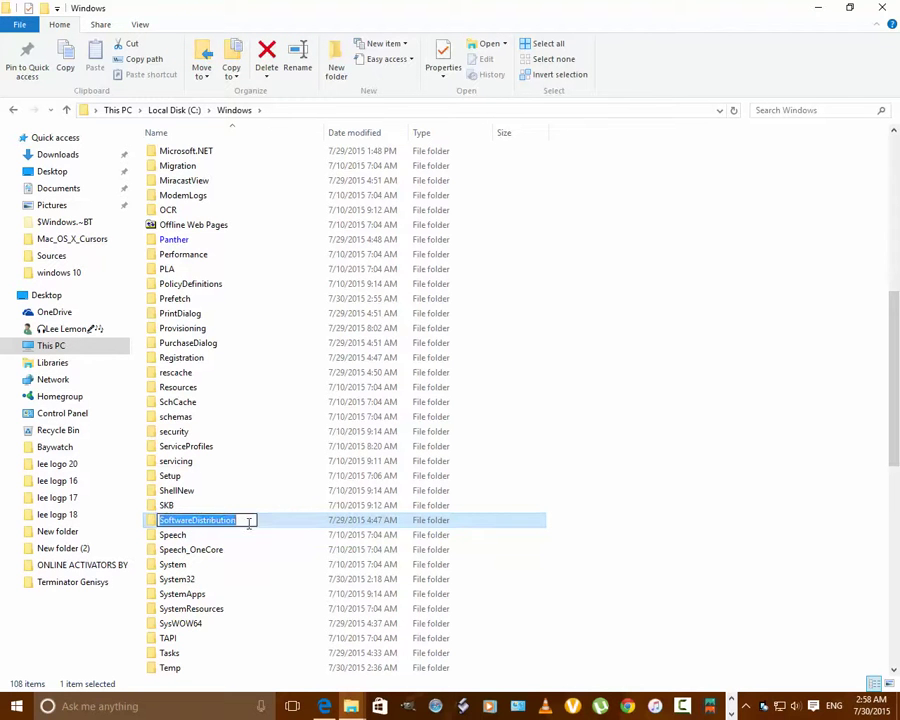
pyautogui.press('Escape')
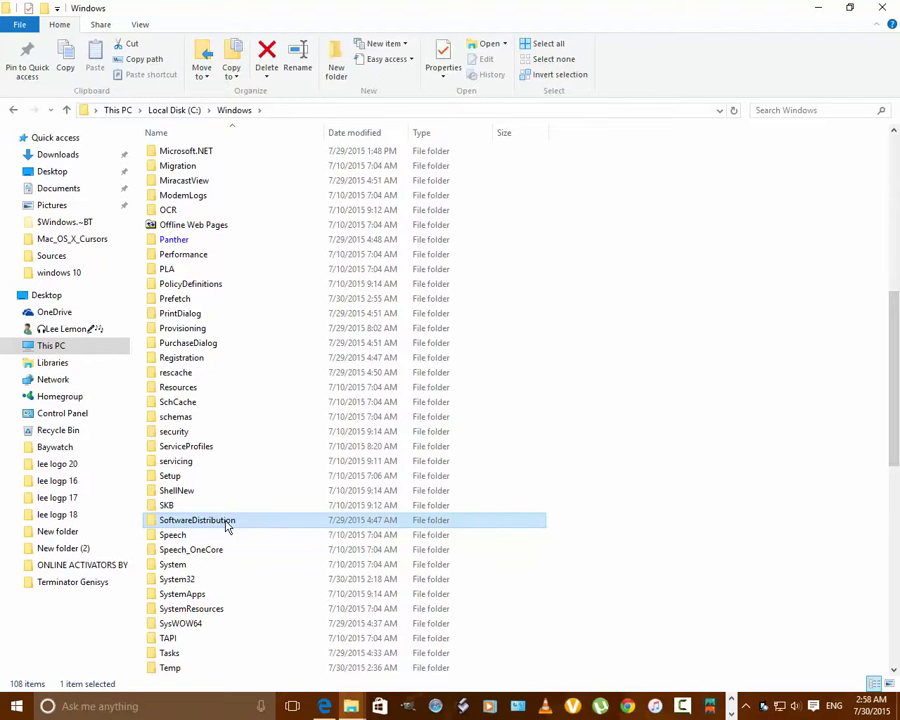
pyautogui.doubleClick(228, 527)
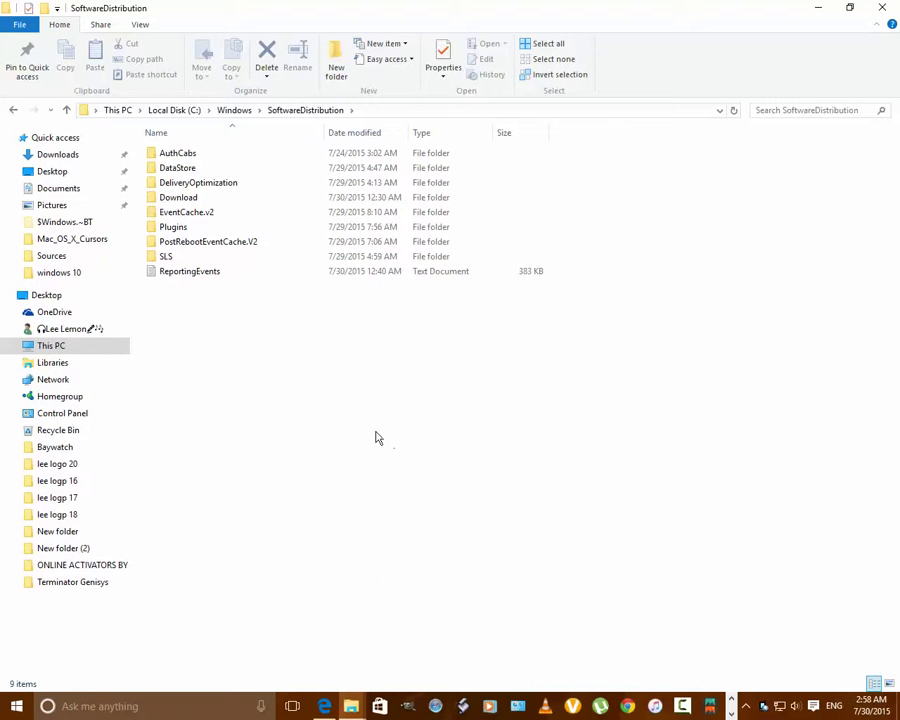
pyautogui.doubleClick(194, 200)
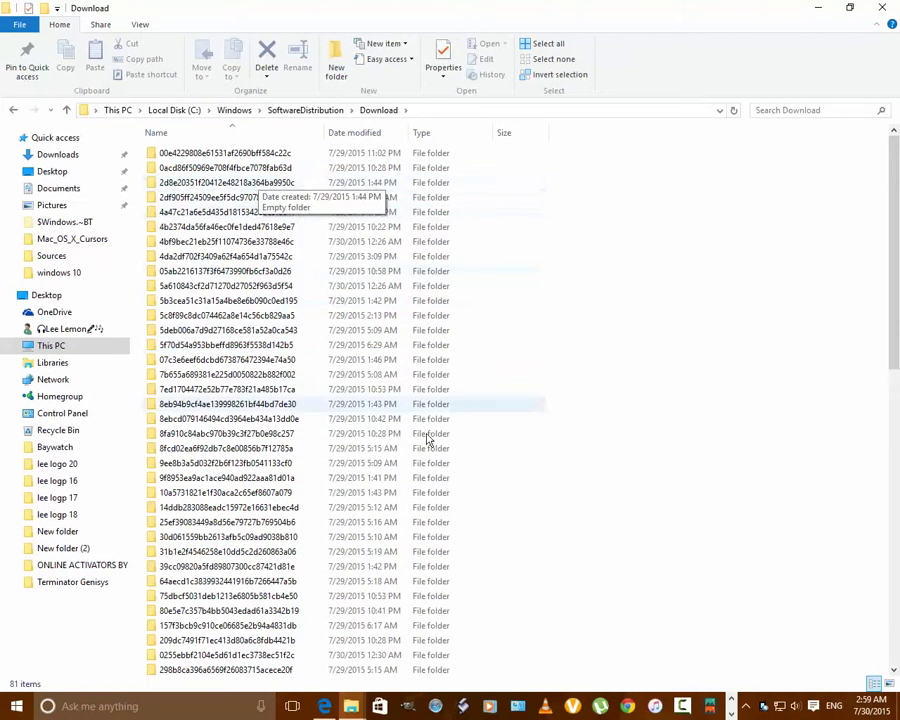
# Look through the update files in the Download folder, and leave File Explorer to return to the desktop
pyautogui.scroll(-10, 460, 538)
pyautogui.scroll(-5, 464, 541)
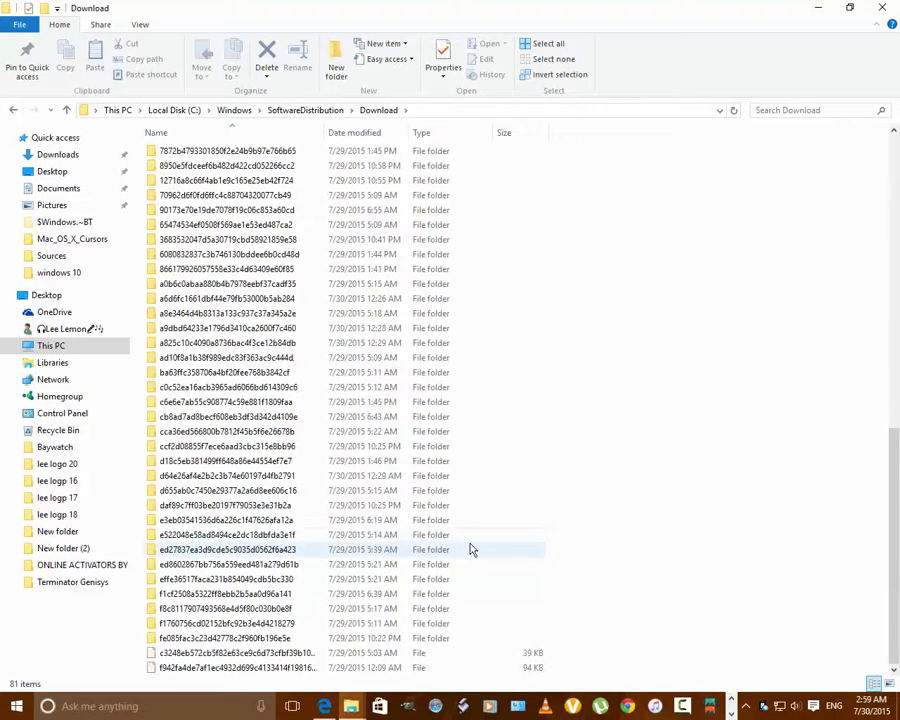
pyautogui.scroll(15, 472, 549)
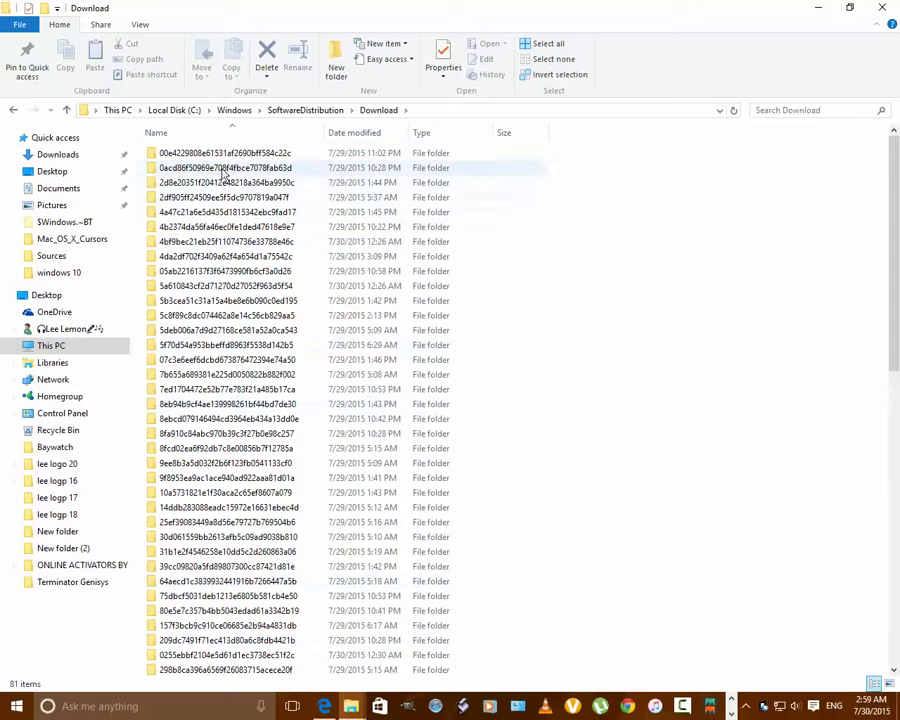
pyautogui.click(14, 111)
pyautogui.click(14, 111)
pyautogui.click(14, 111)
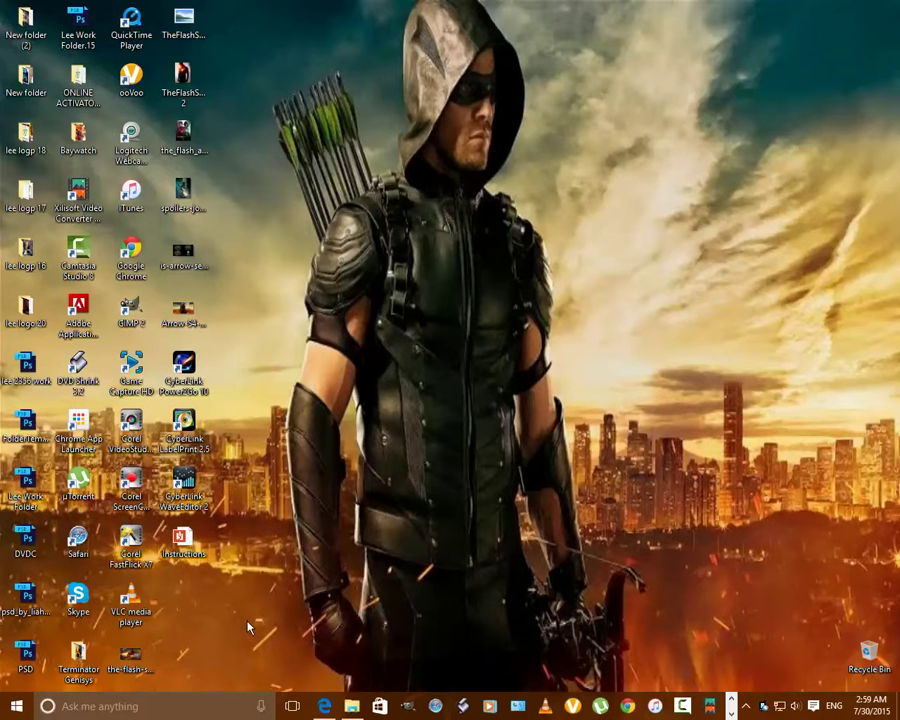
# Find the Windows Accessories group in the full list of installed apps and open a blank Notepad document from it
pyautogui.click(731, 713)
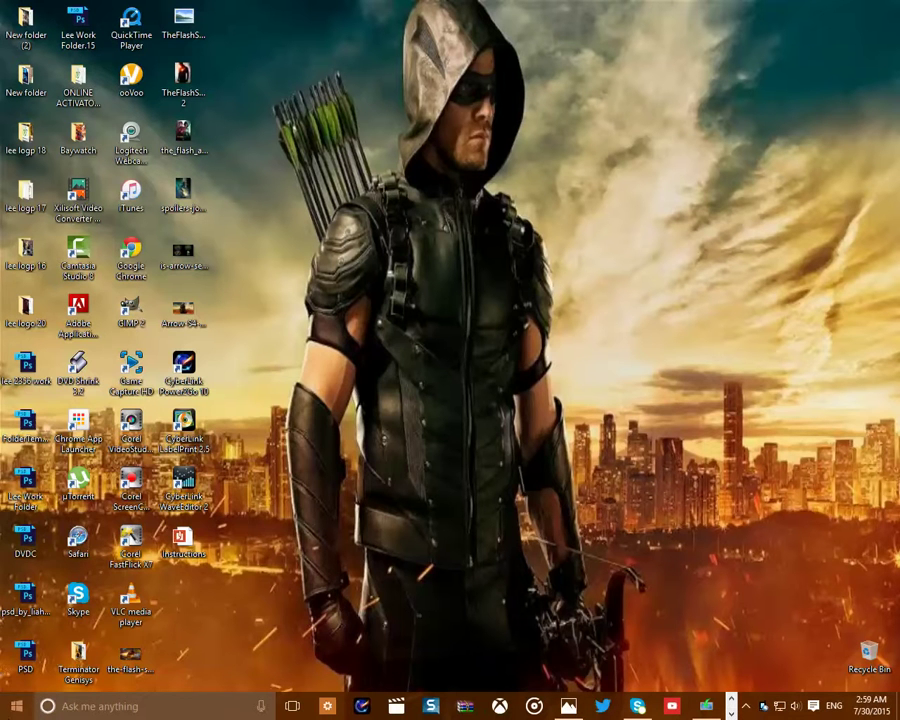
pyautogui.press('super')
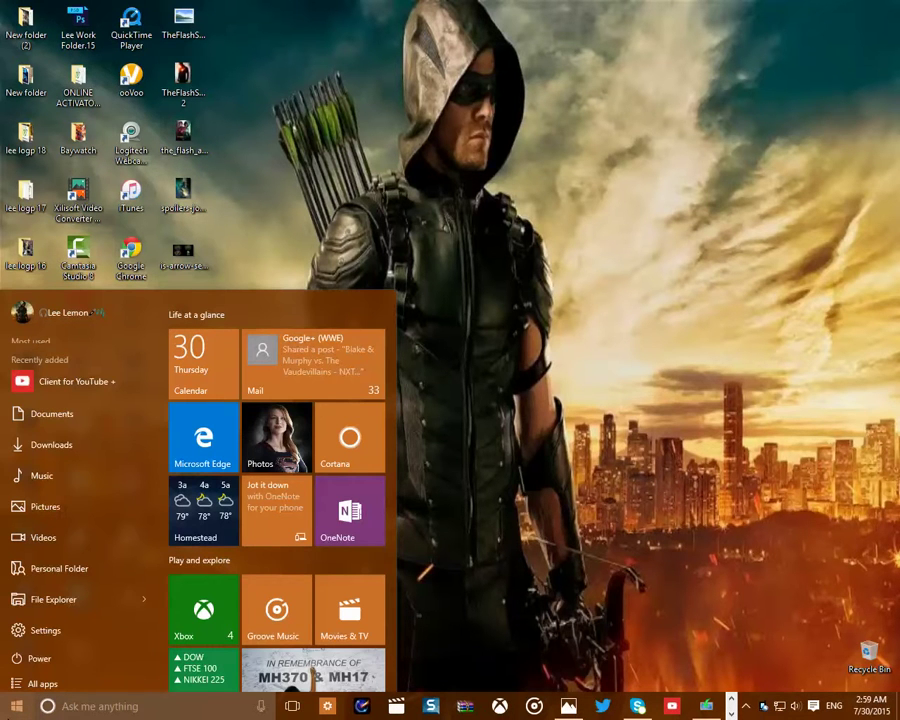
pyautogui.click(40, 680)
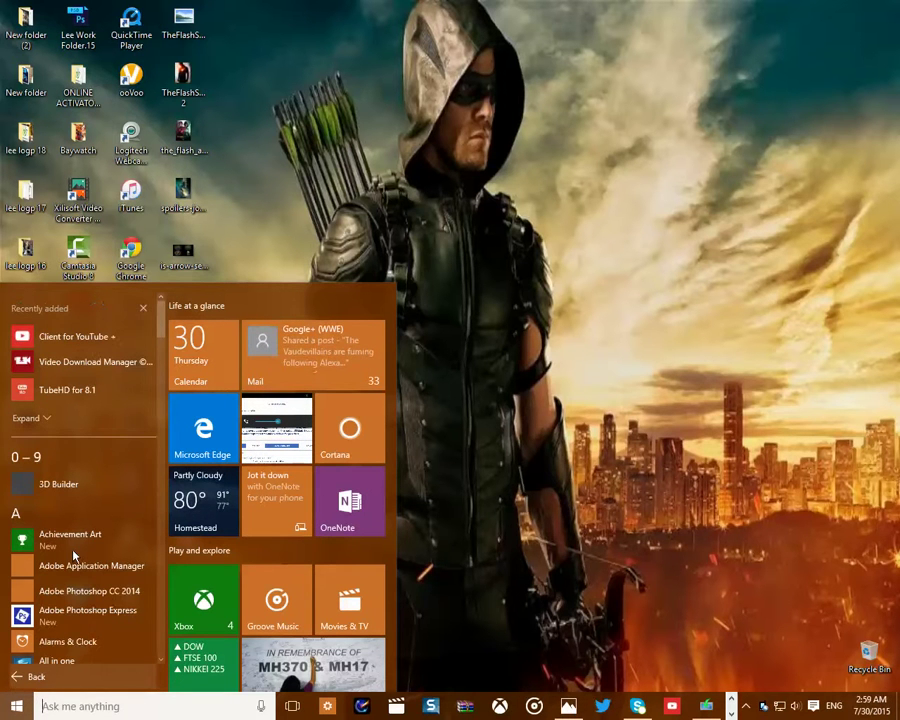
pyautogui.scroll(-5, 74, 555)
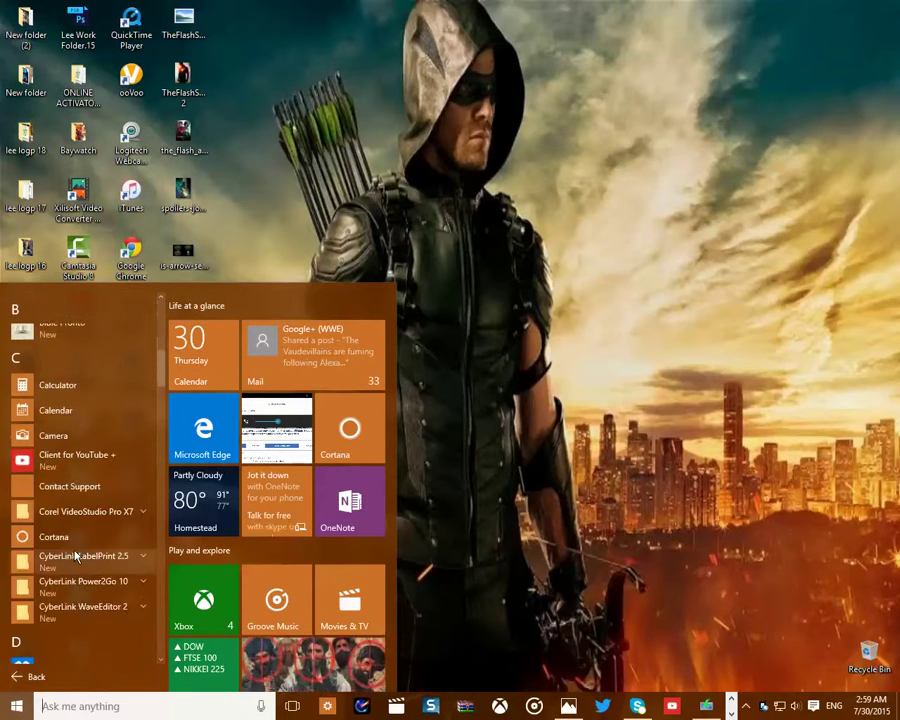
pyautogui.scroll(-6, 74, 555)
pyautogui.scroll(-8, 74, 555)
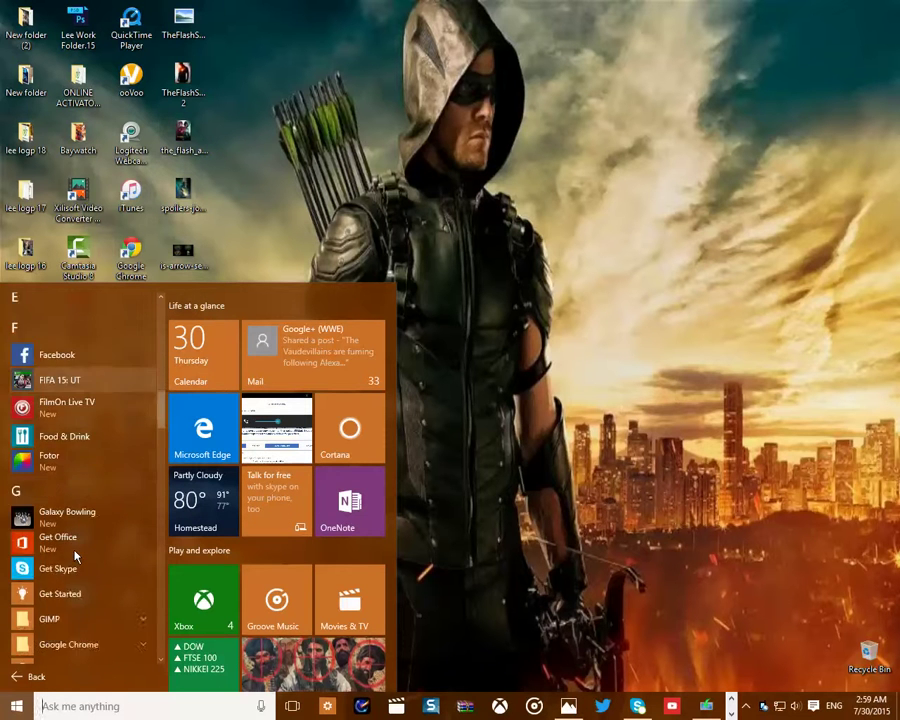
pyautogui.scroll(-7, 74, 555)
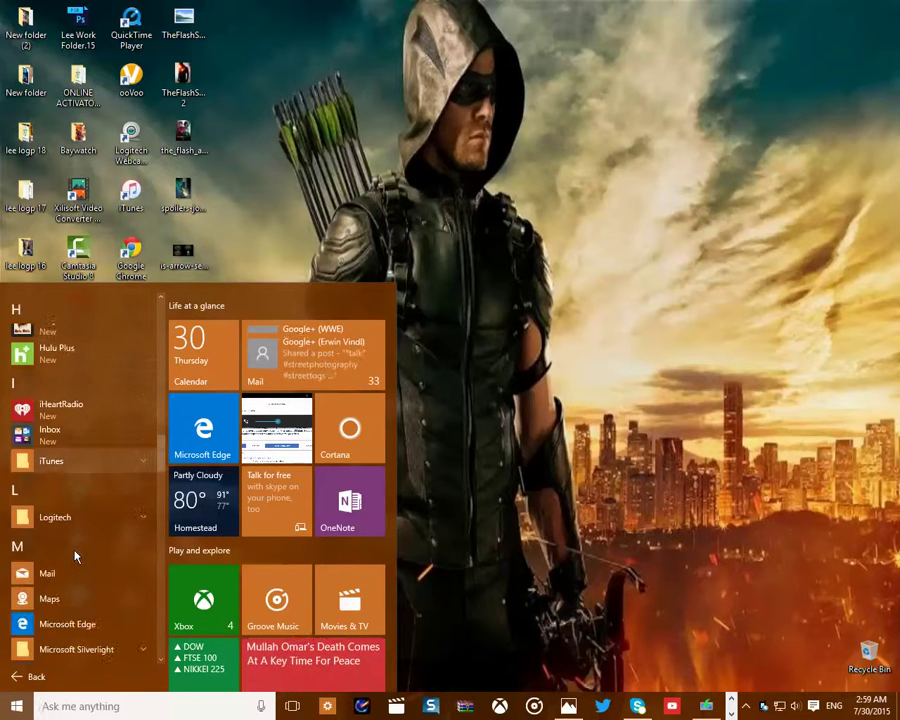
pyautogui.scroll(-7, 74, 555)
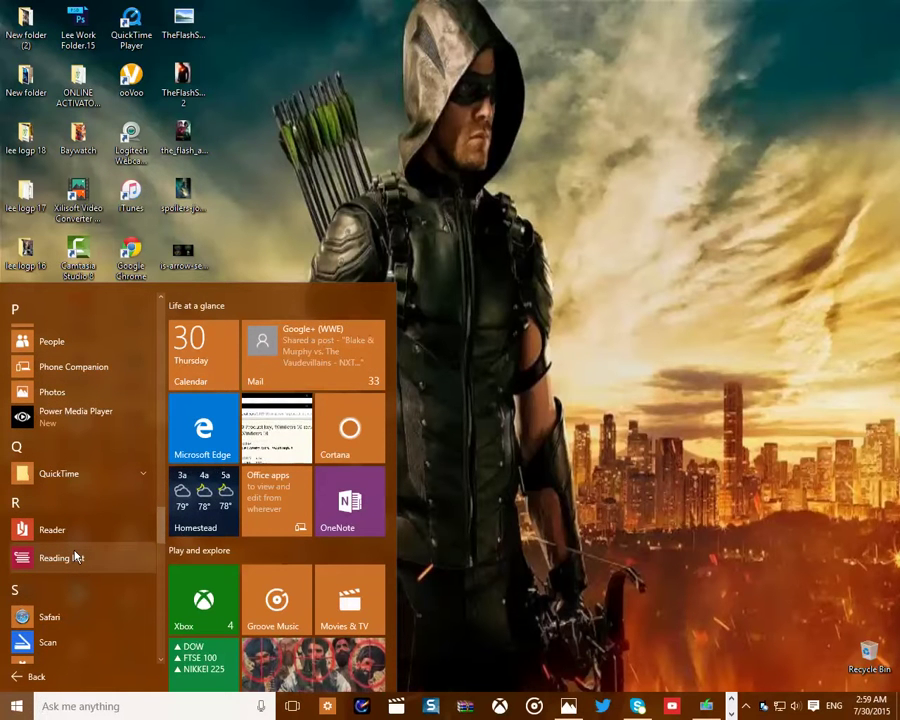
pyautogui.scroll(-6, 74, 555)
pyautogui.scroll(-2, 74, 555)
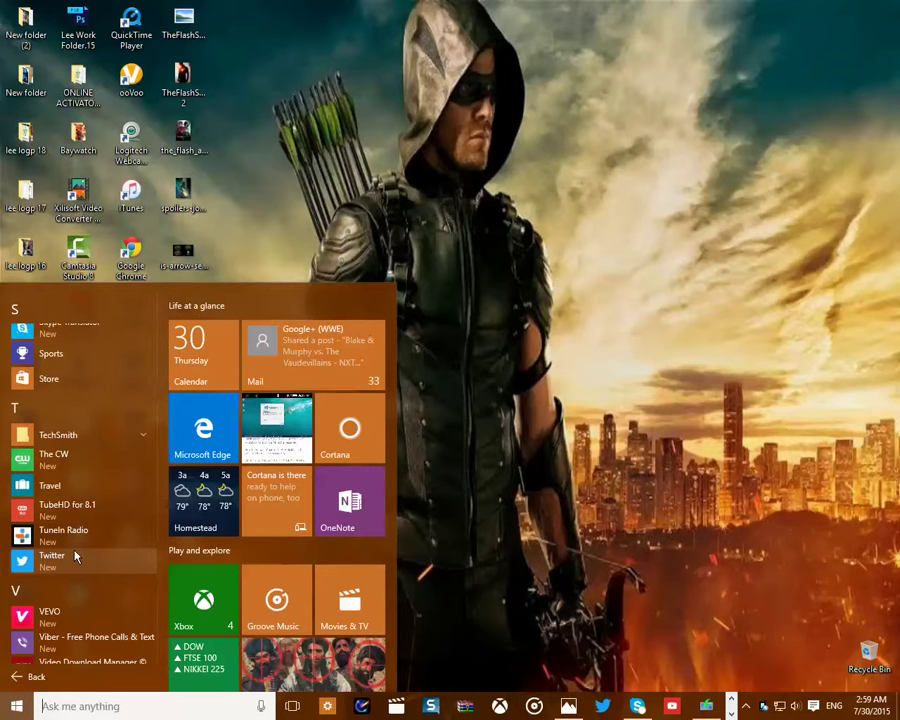
pyautogui.scroll(-2, 74, 555)
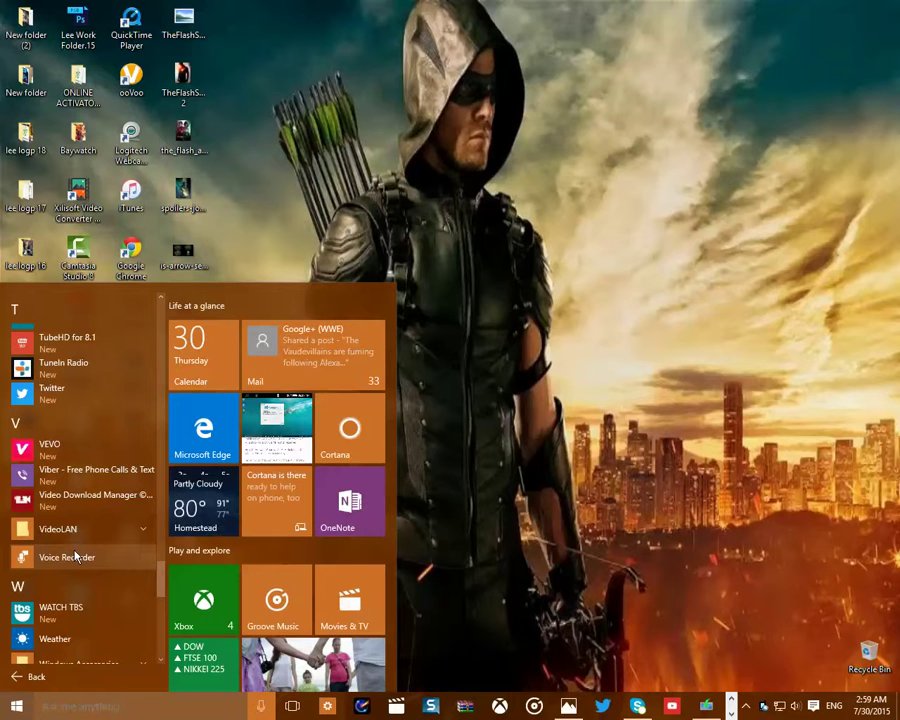
pyautogui.scroll(-1, 75, 557)
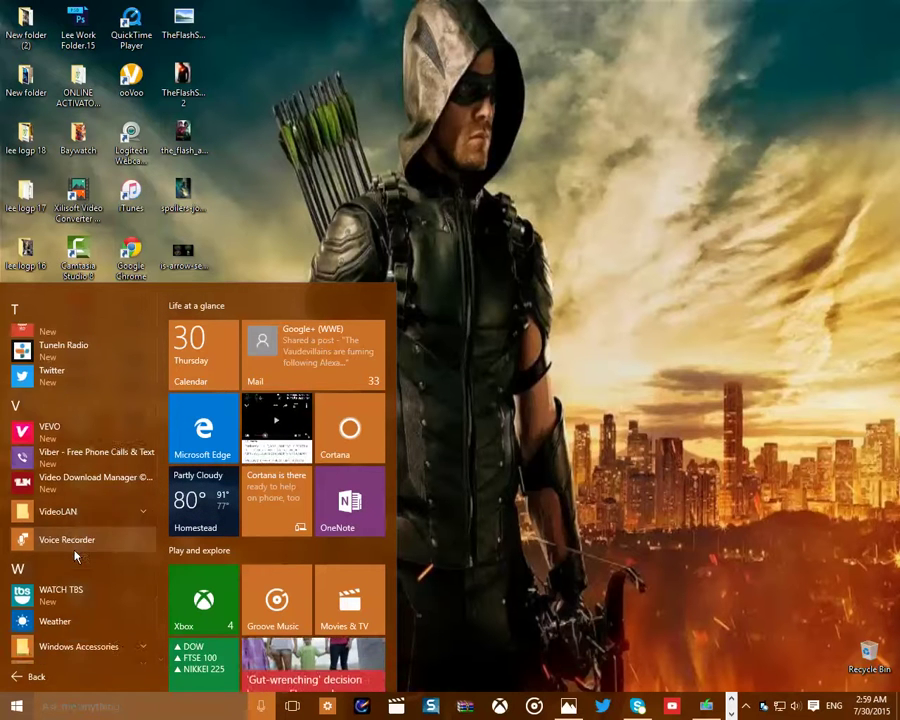
pyautogui.scroll(-3, 75, 557)
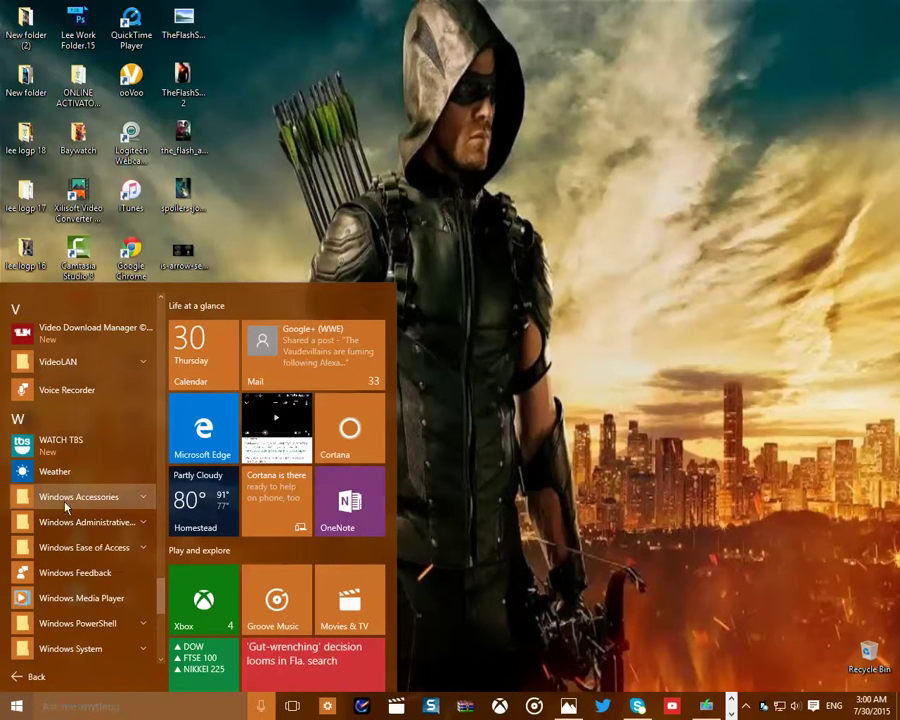
pyautogui.click(66, 505)
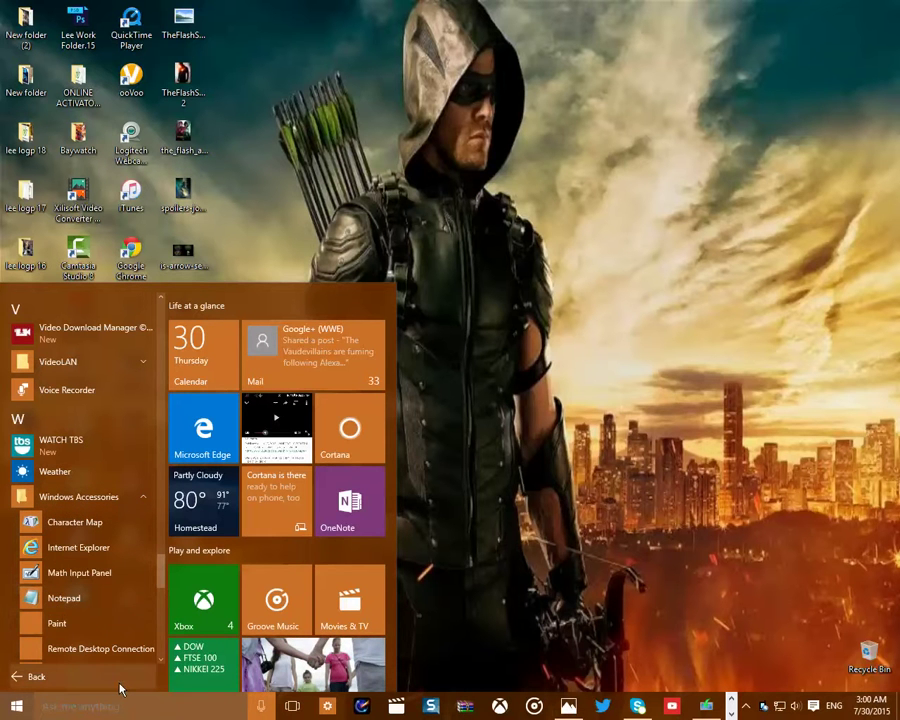
pyautogui.press('Escape')
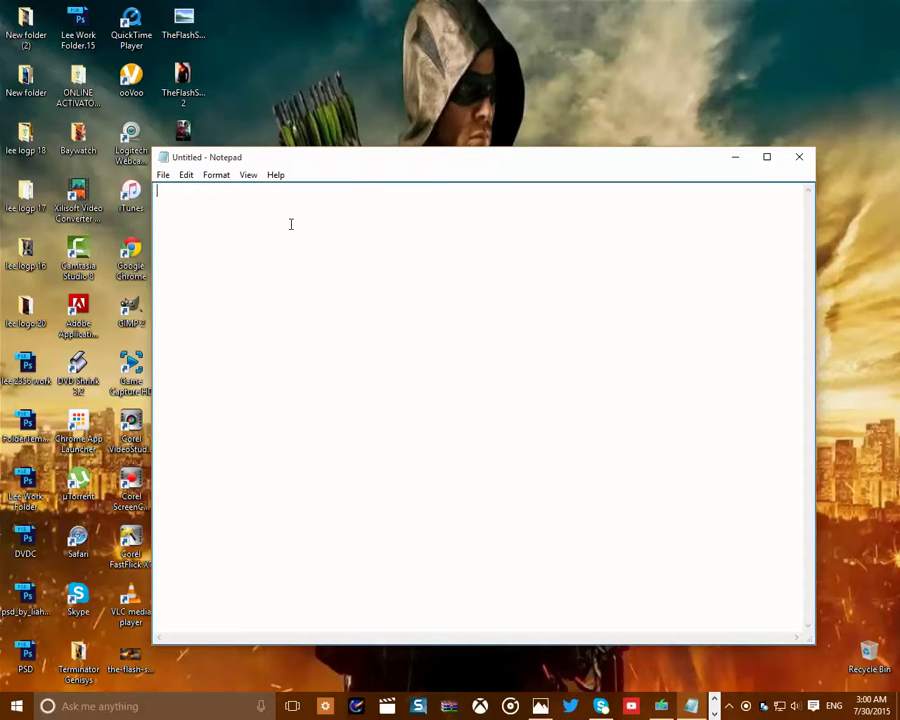
# Write the command wuauclt.exe/updatenow in the blank Notepad document and copy the whole line
pyautogui.write('wu')
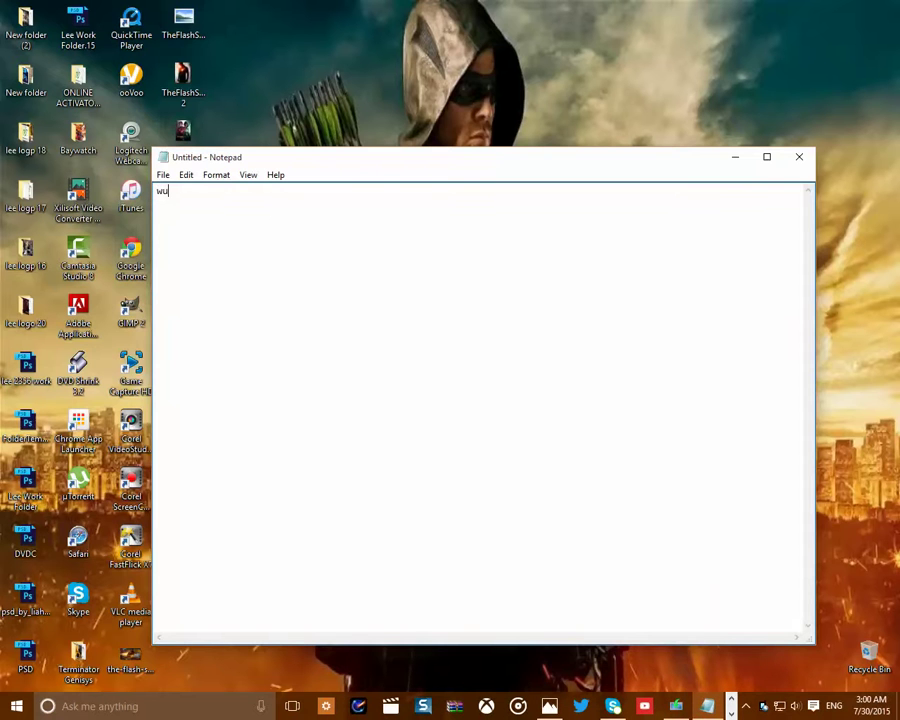
pyautogui.write('auclt.exe/updatenow')
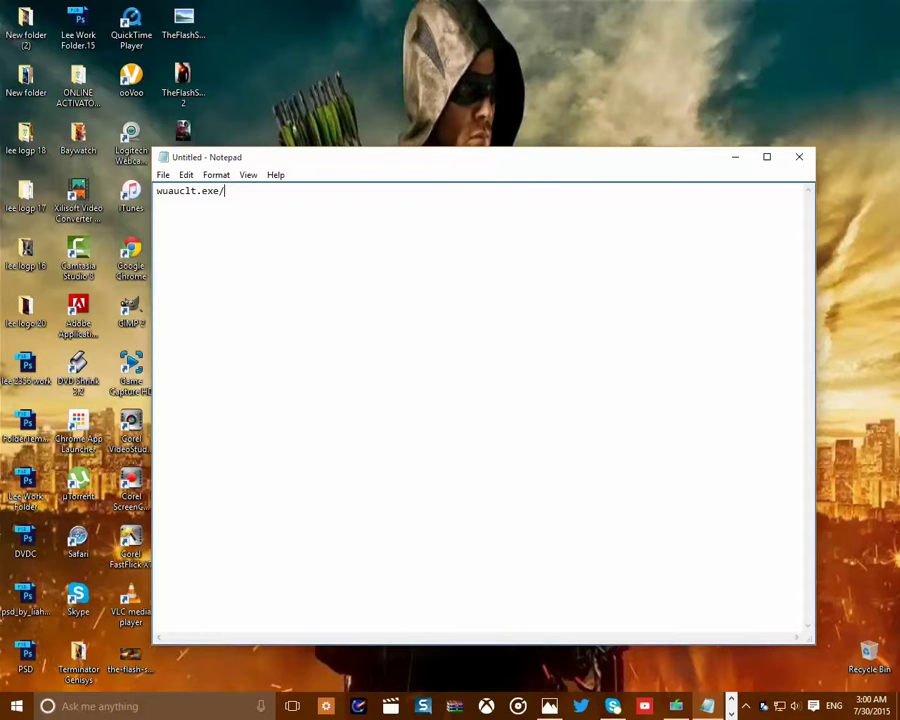
pyautogui.write('/updatenow')
pyautogui.moveTo(297, 195); pyautogui.dragTo(163, 199)
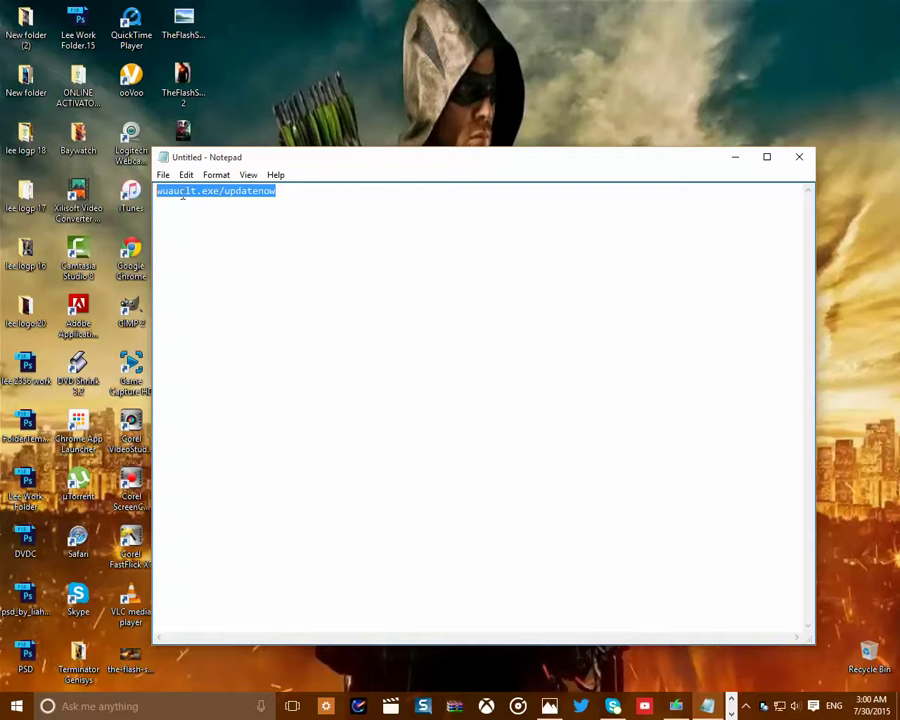
pyautogui.rightClick(264, 197)
pyautogui.click(299, 238)
# Bring up a Command Prompt with administrator rights, view its prompt, and close it without running a command
pyautogui.click(16, 706)
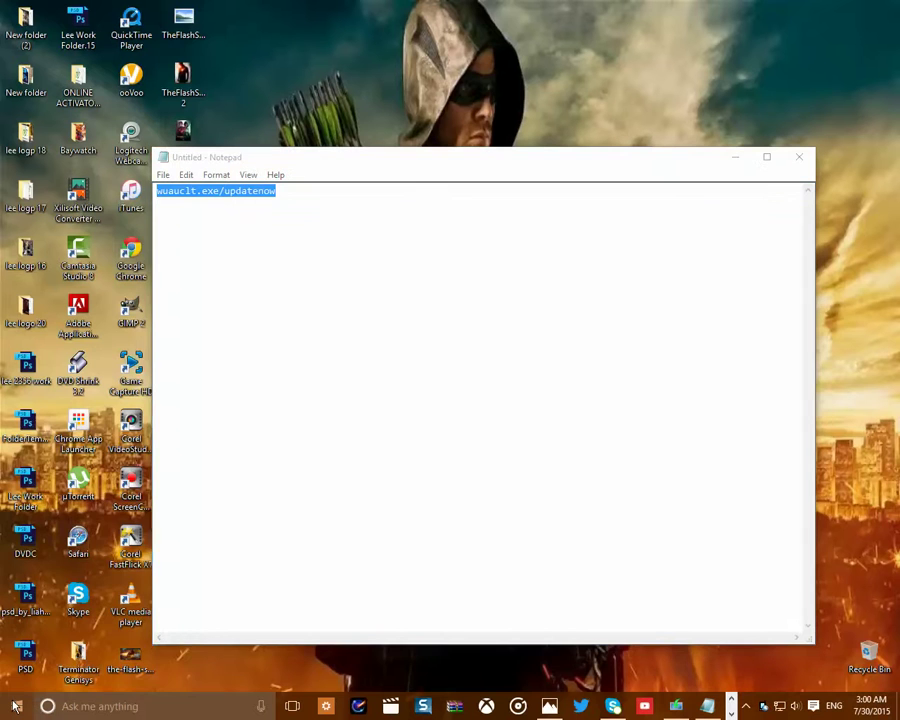
pyautogui.rightClick(16, 706)
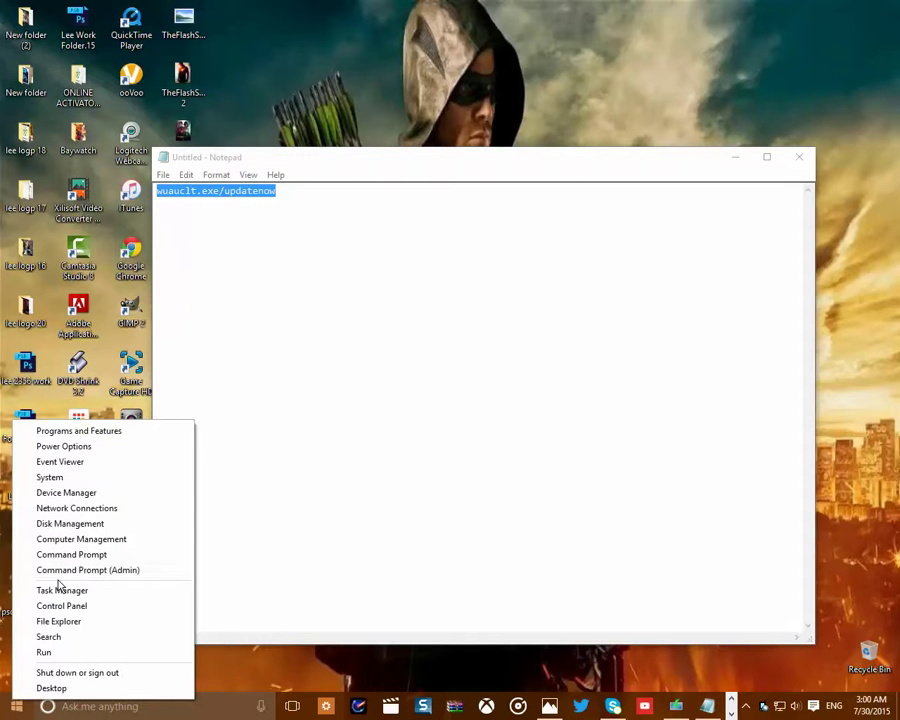
pyautogui.click(110, 571)
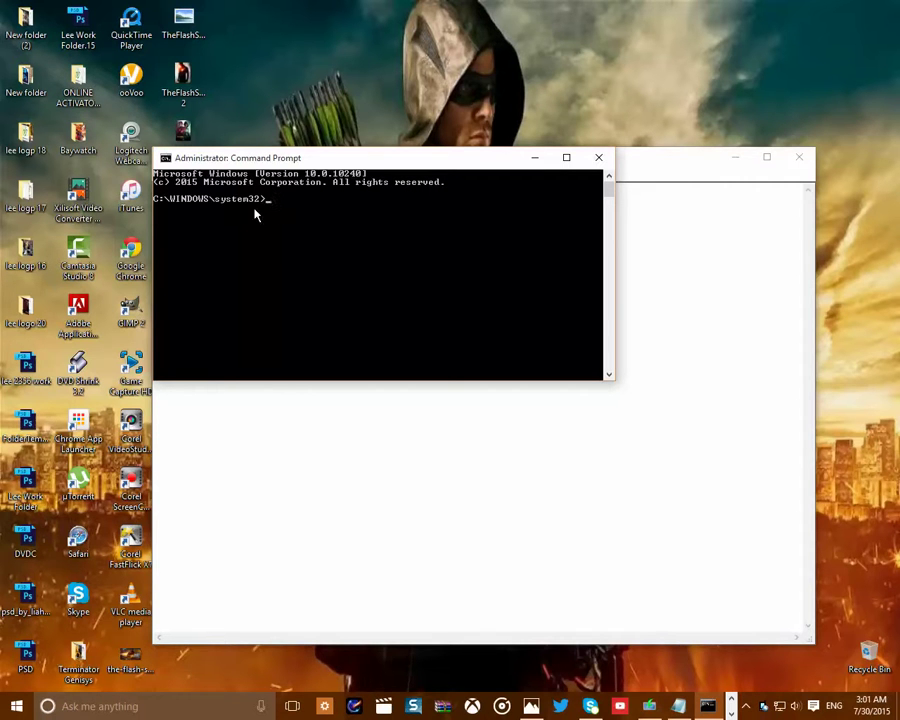
pyautogui.click(600, 158)
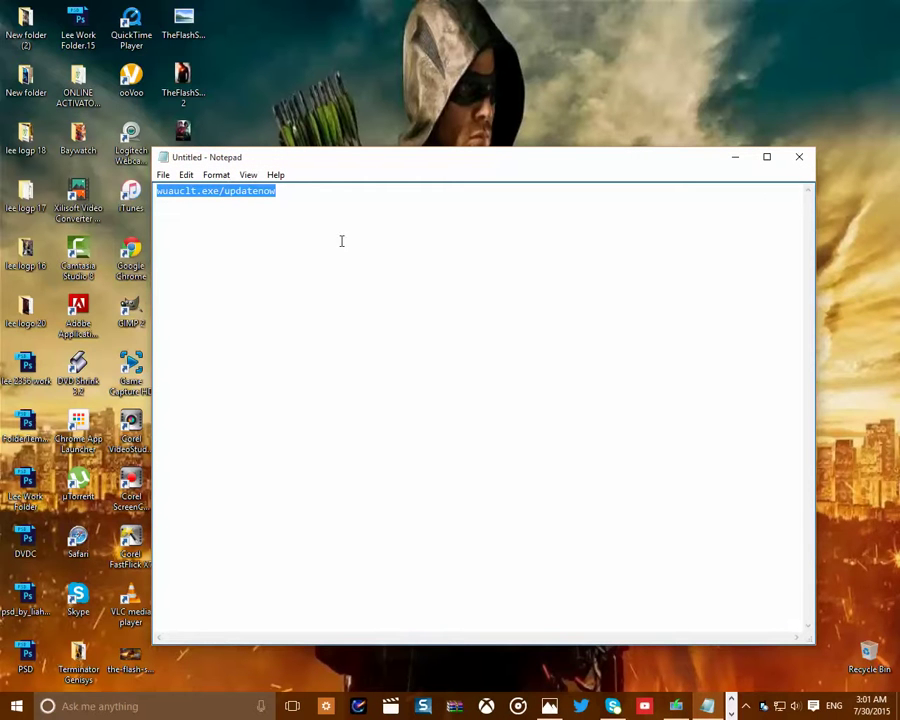
# Save the Notepad text as "windows 10 fix update" in the OneDrive Documents folder and close Notepad
pyautogui.click(798, 160)
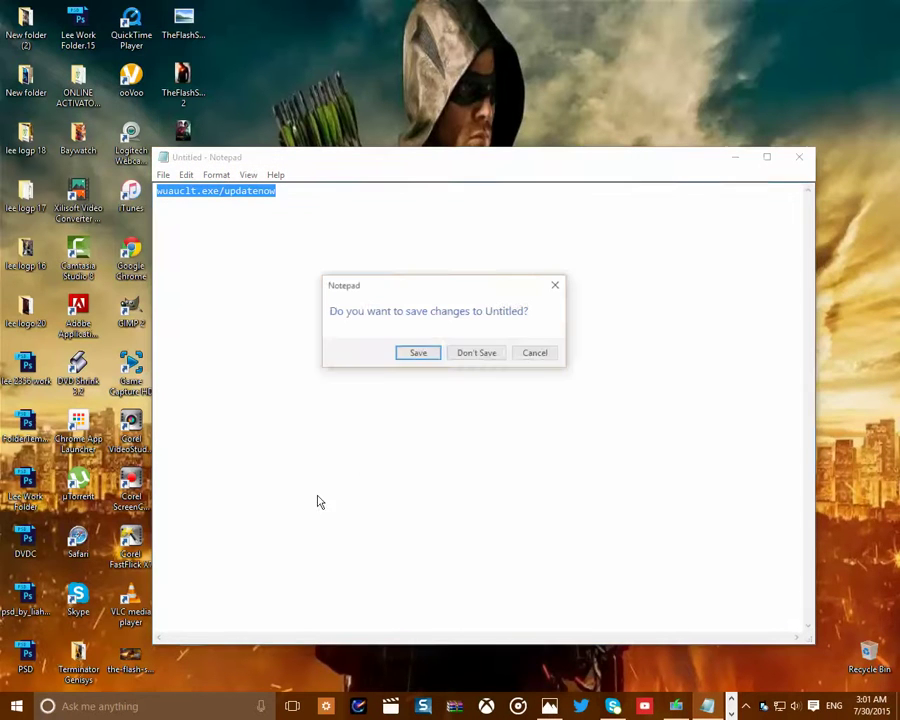
pyautogui.click(428, 358)
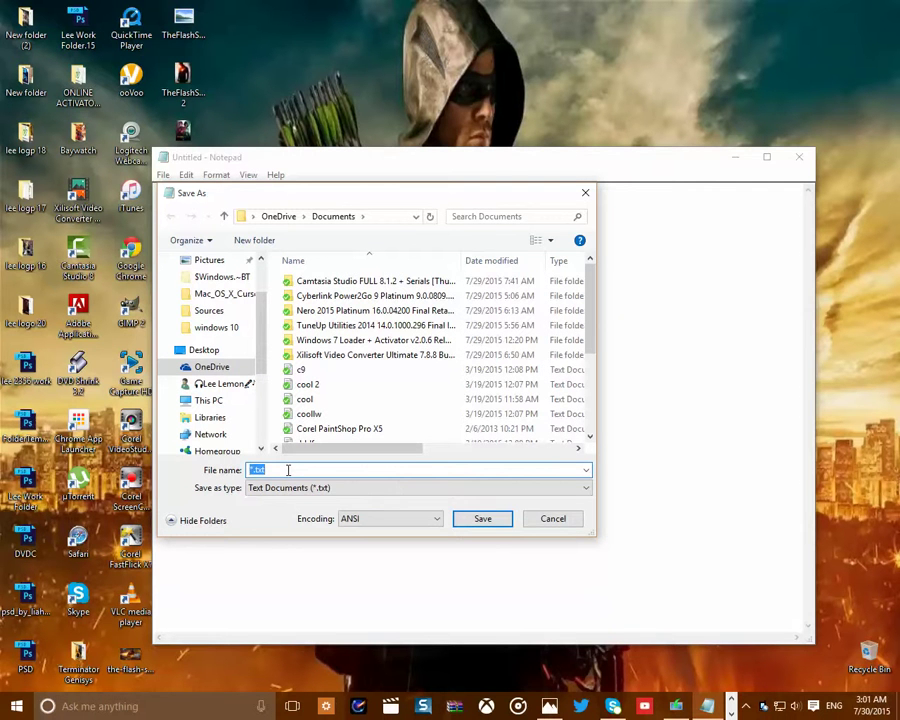
pyautogui.press('BackSpace')
pyautogui.write('windo')
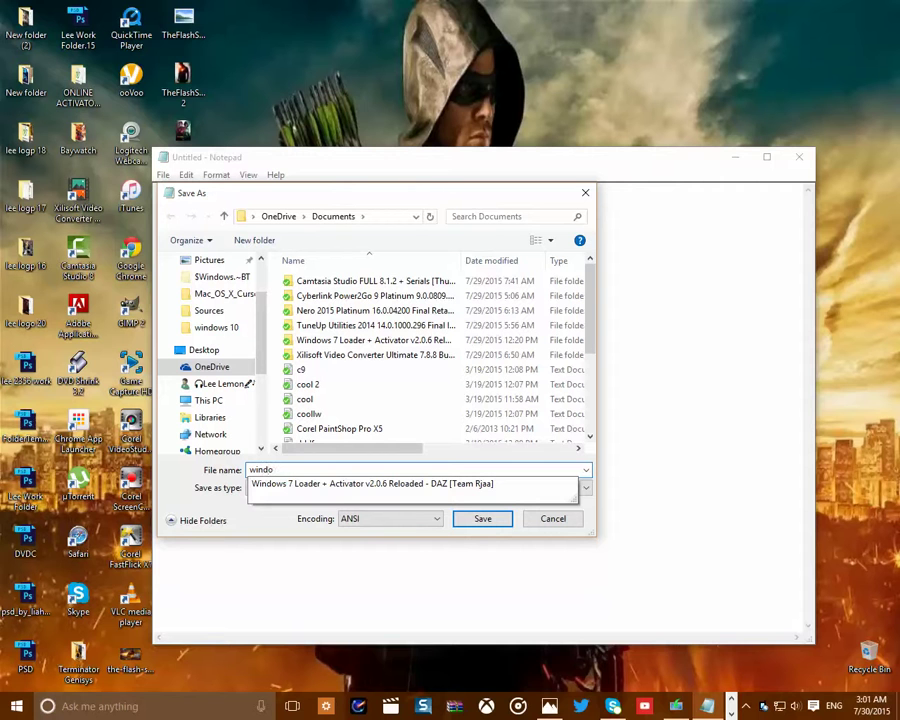
pyautogui.write('ws 10')
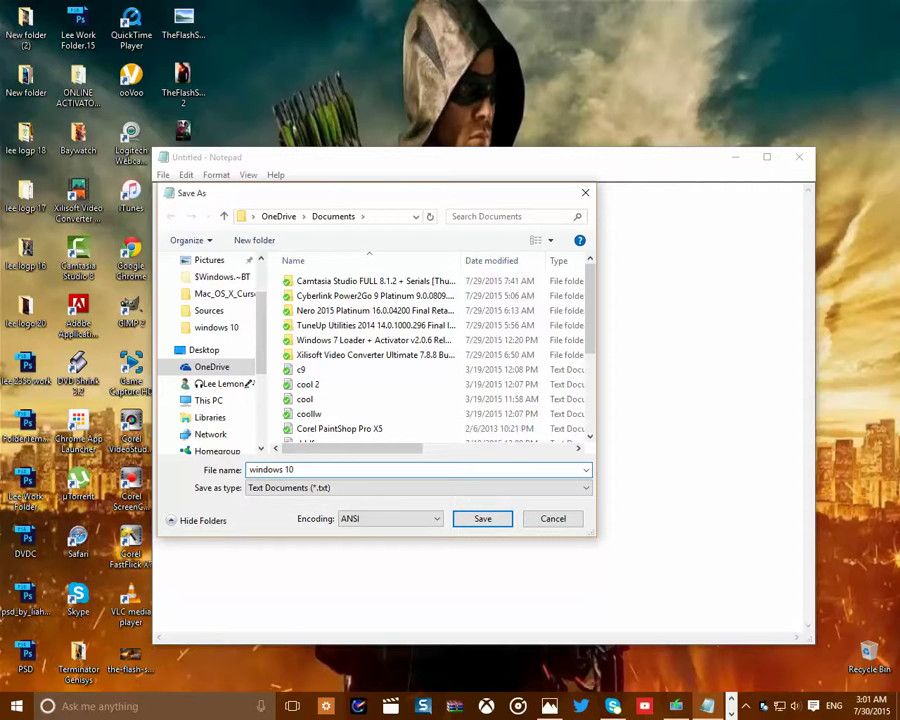
pyautogui.write(' ful')
pyautogui.press('BackSpace')
pyautogui.write('ix update')
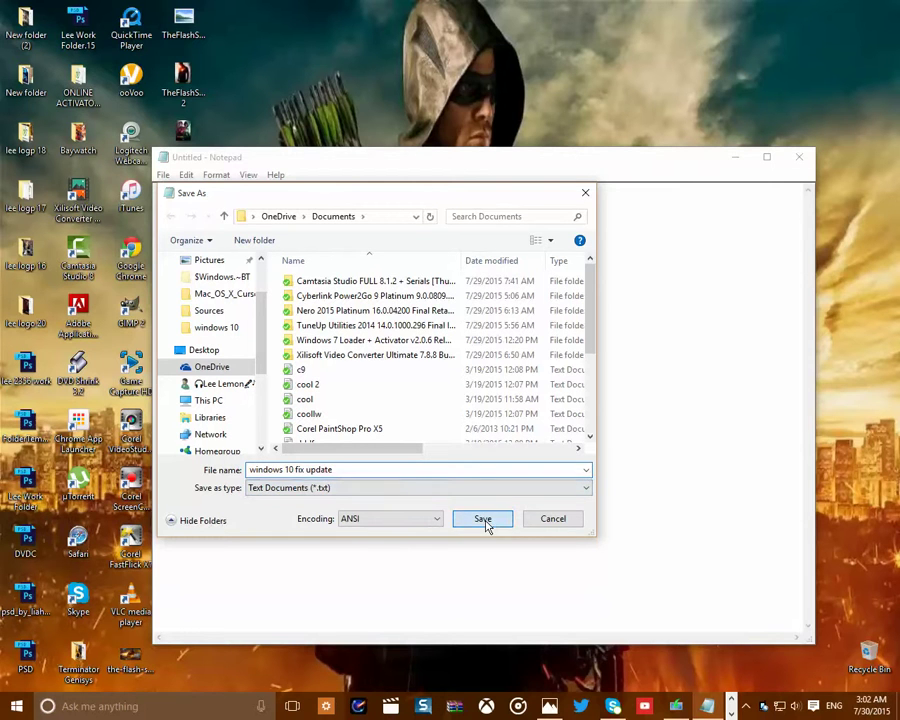
pyautogui.click(483, 520)
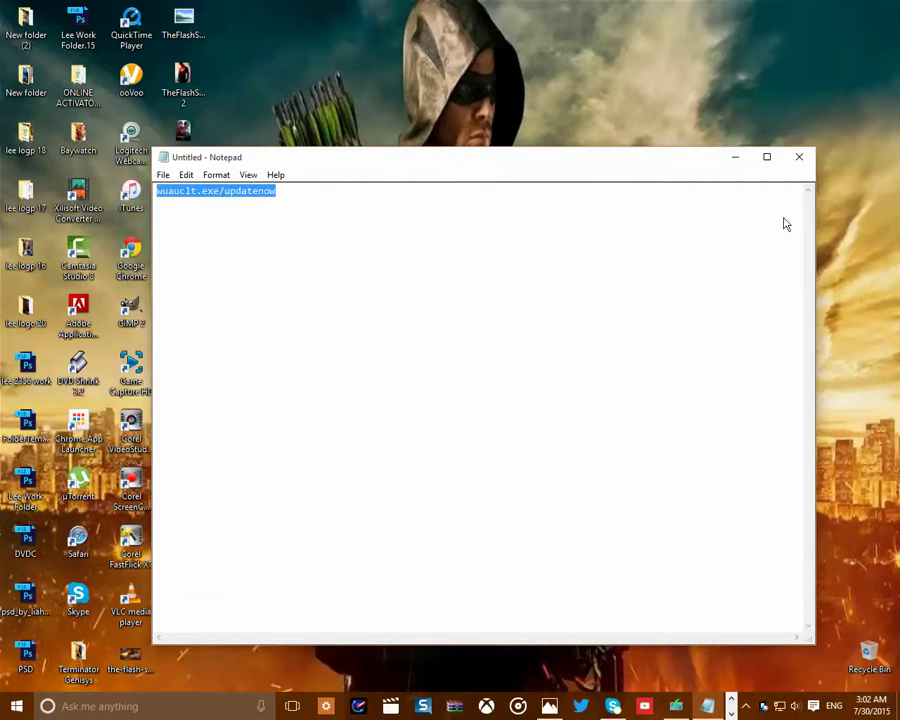
pyautogui.click(800, 157)
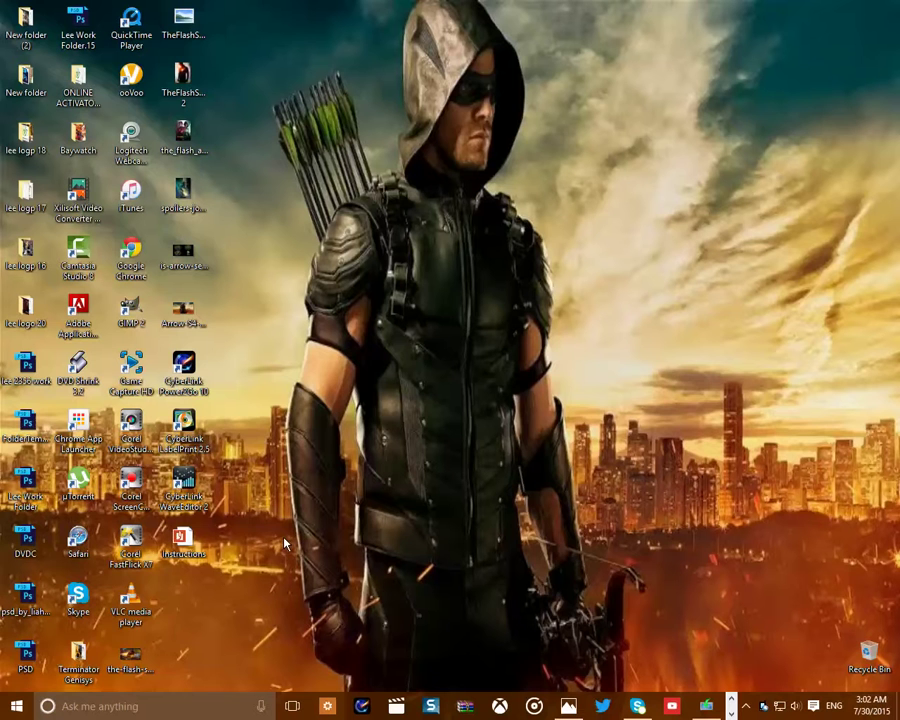
# View the computer's basic information on the System page under System and Security in Control Panel, and close the window
pyautogui.rightClick(26, 705)
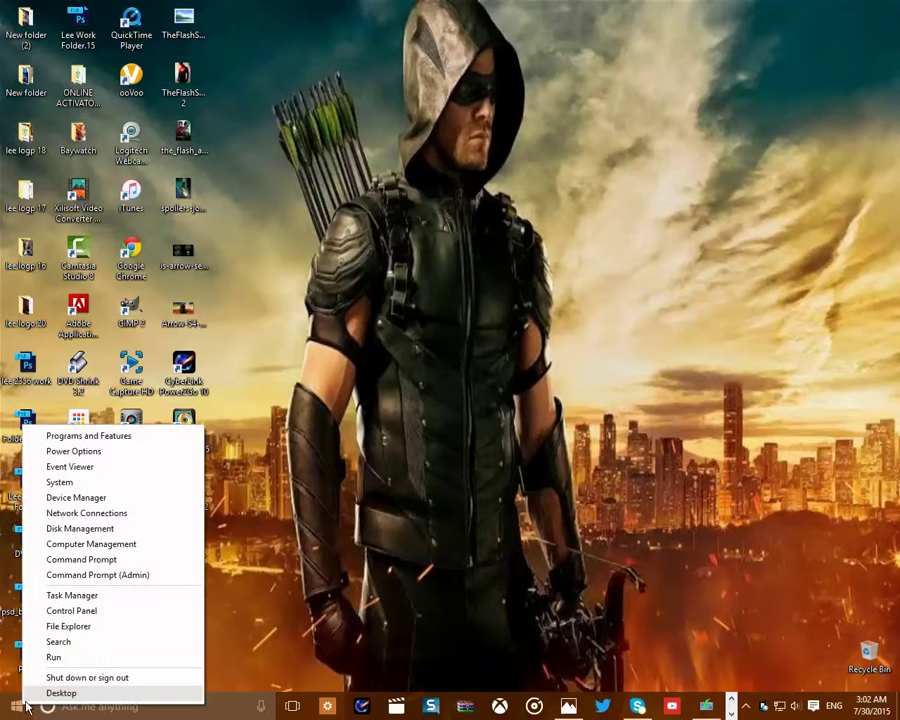
pyautogui.click(72, 611)
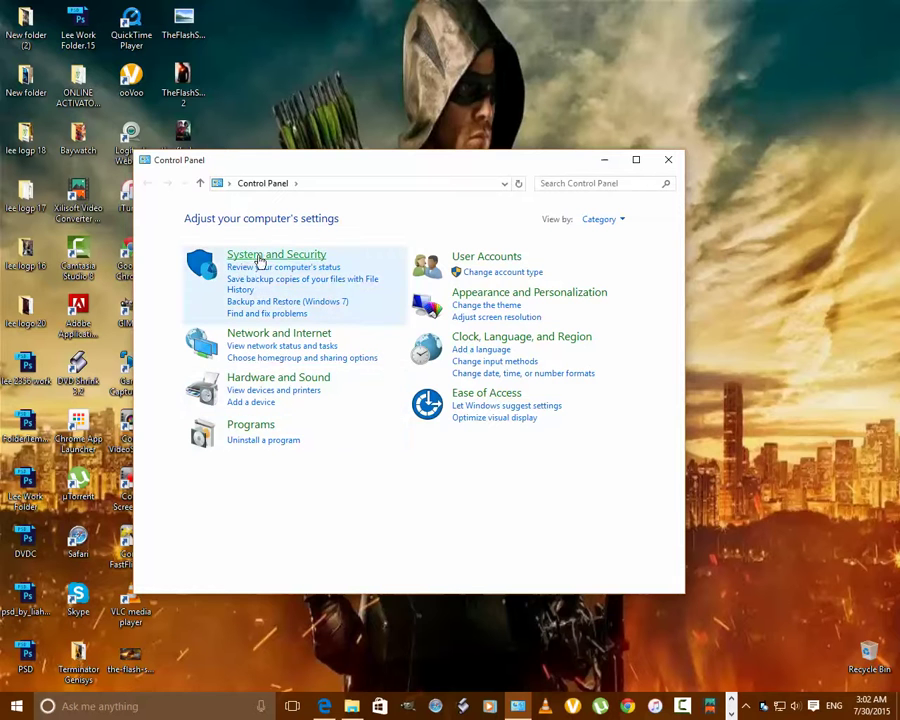
pyautogui.click(278, 256)
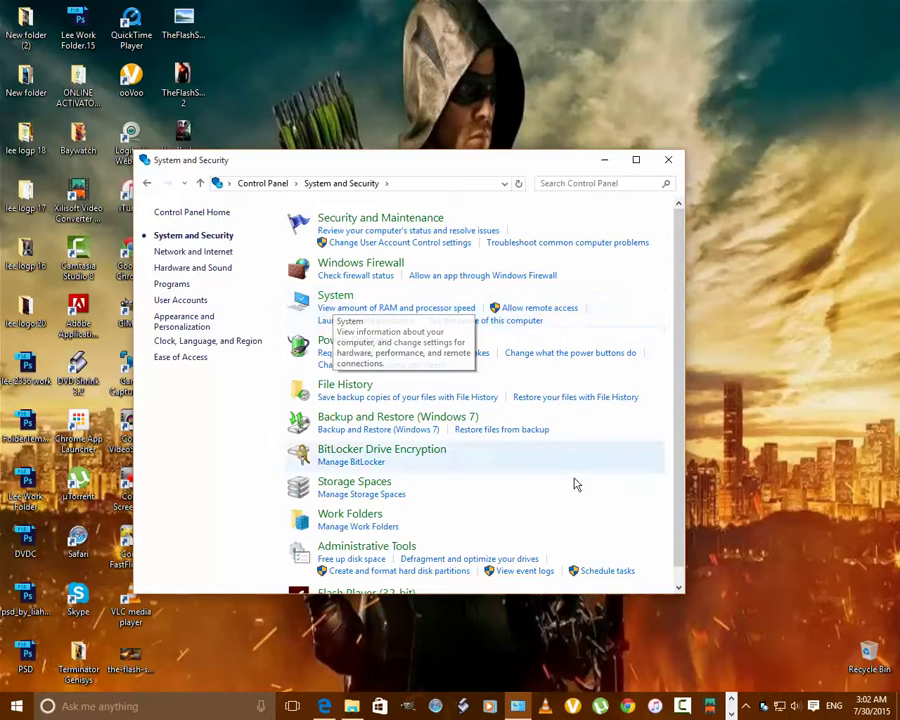
pyautogui.scroll(-1, 481, 476)
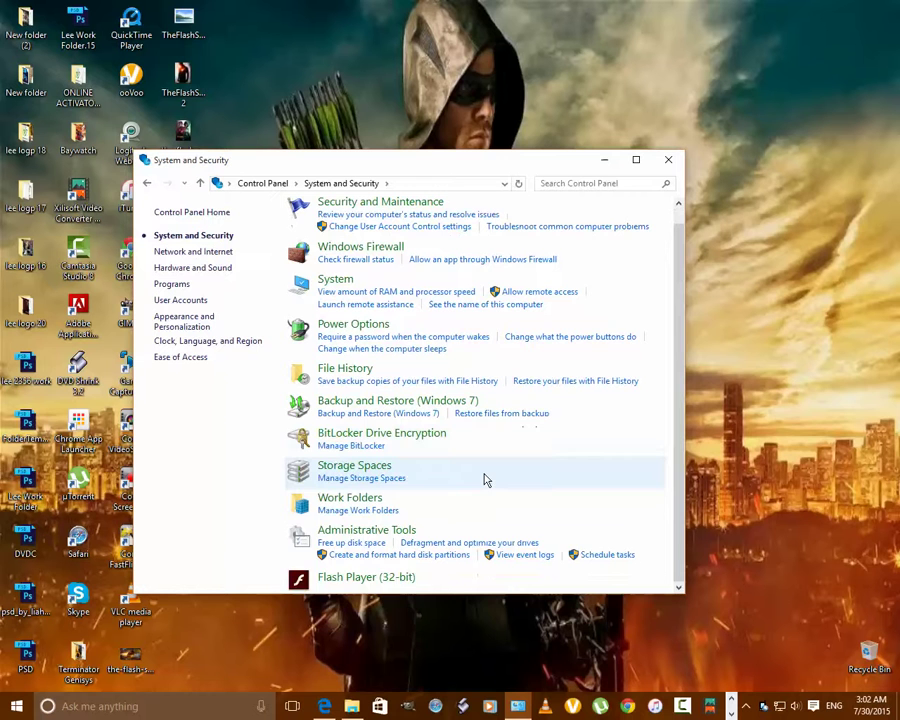
pyautogui.scroll(1, 481, 476)
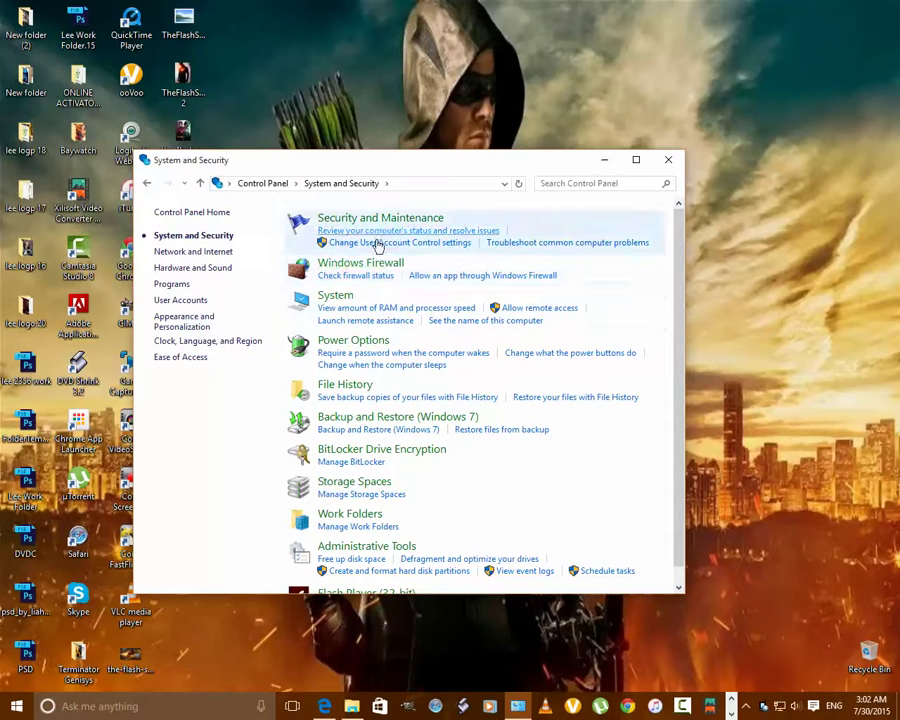
pyautogui.click(341, 298)
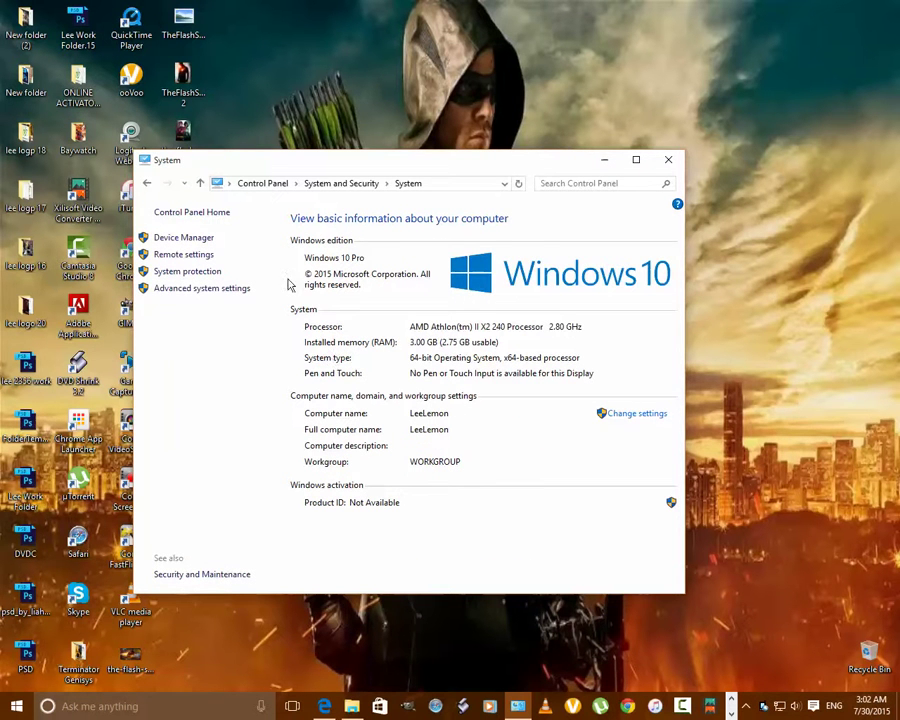
pyautogui.click(668, 160)
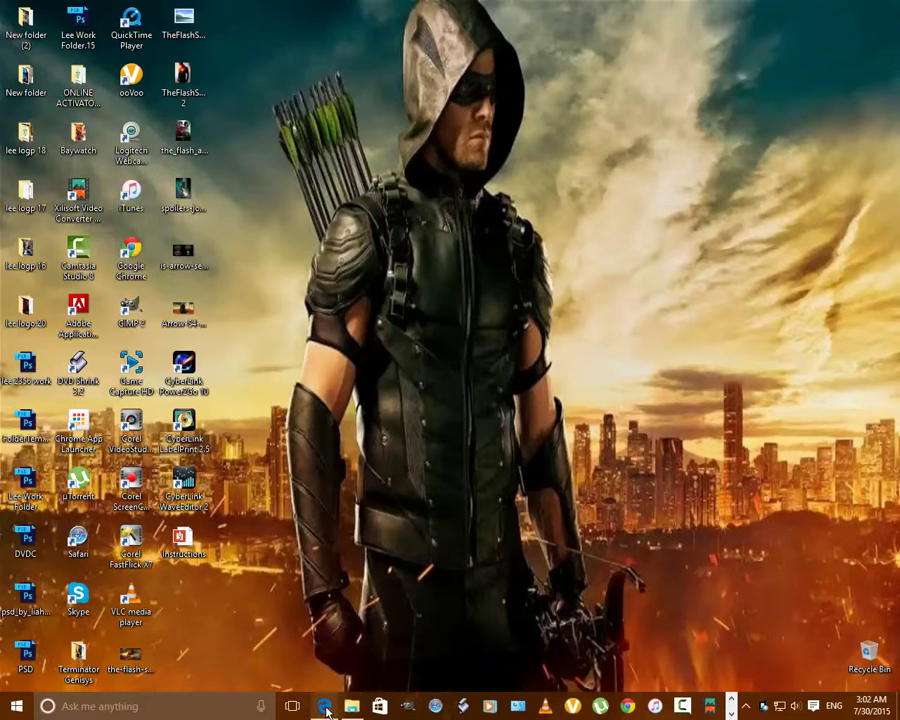
# Switch to the YouTube video in Edge, replay it from the start, and pause it near the end at 1:45
pyautogui.moveTo(324, 706)
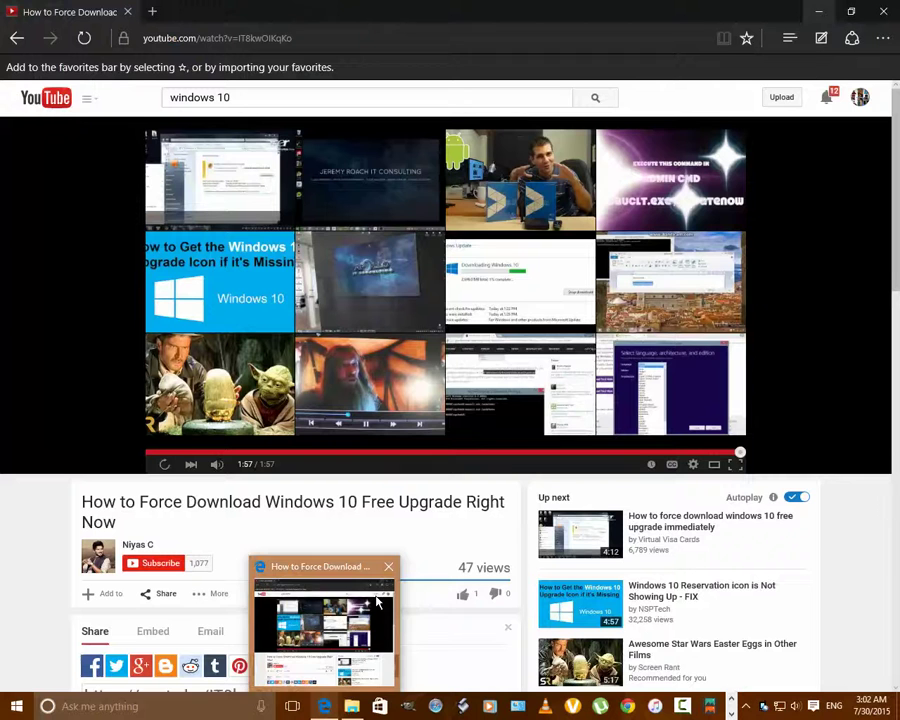
pyautogui.click(372, 598)
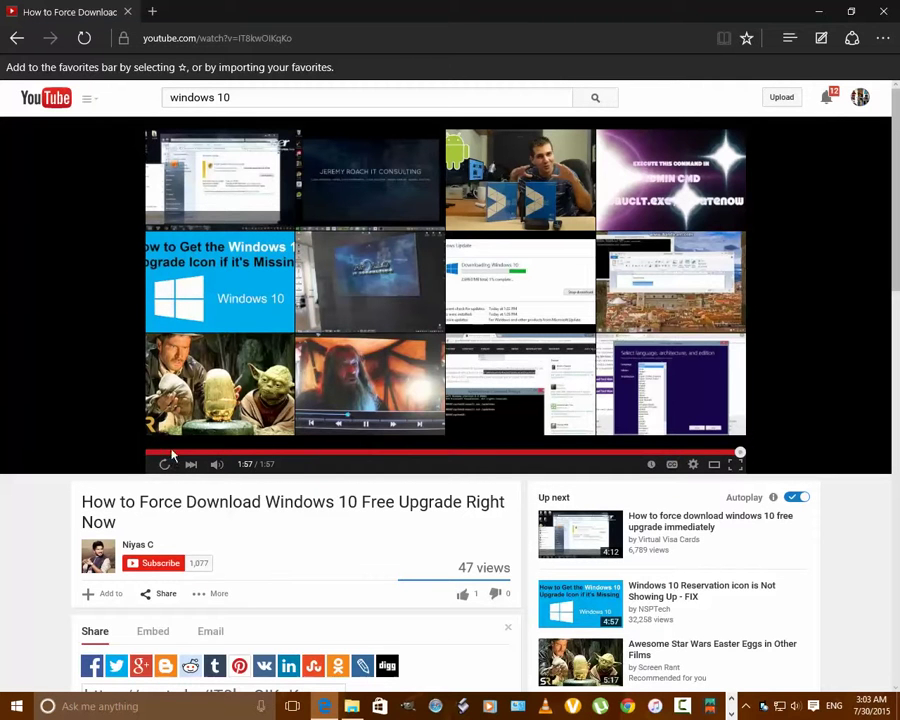
pyautogui.press('space')
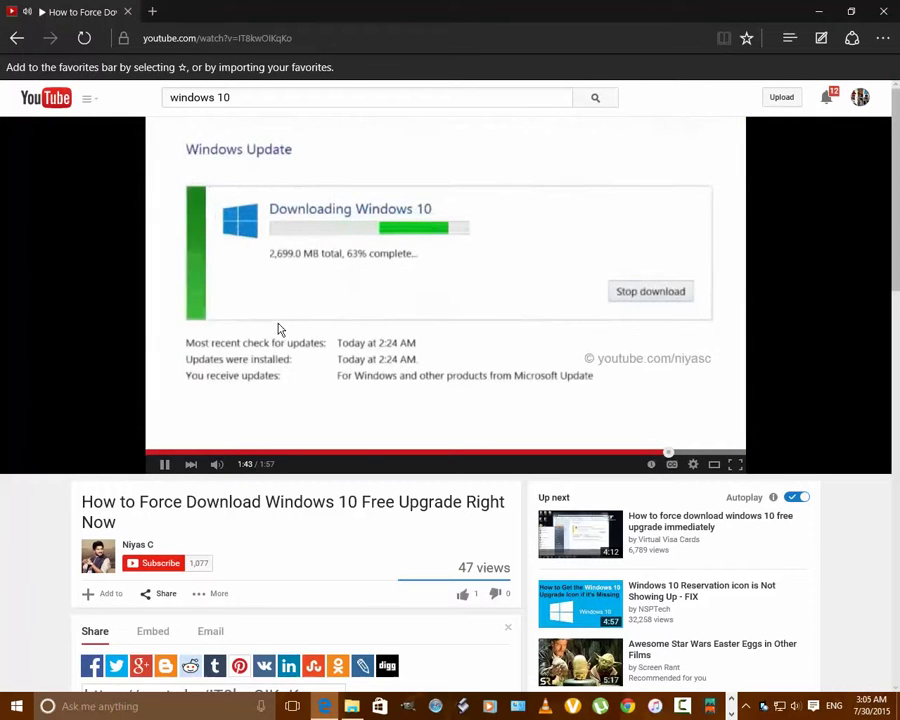
pyautogui.click(165, 463)
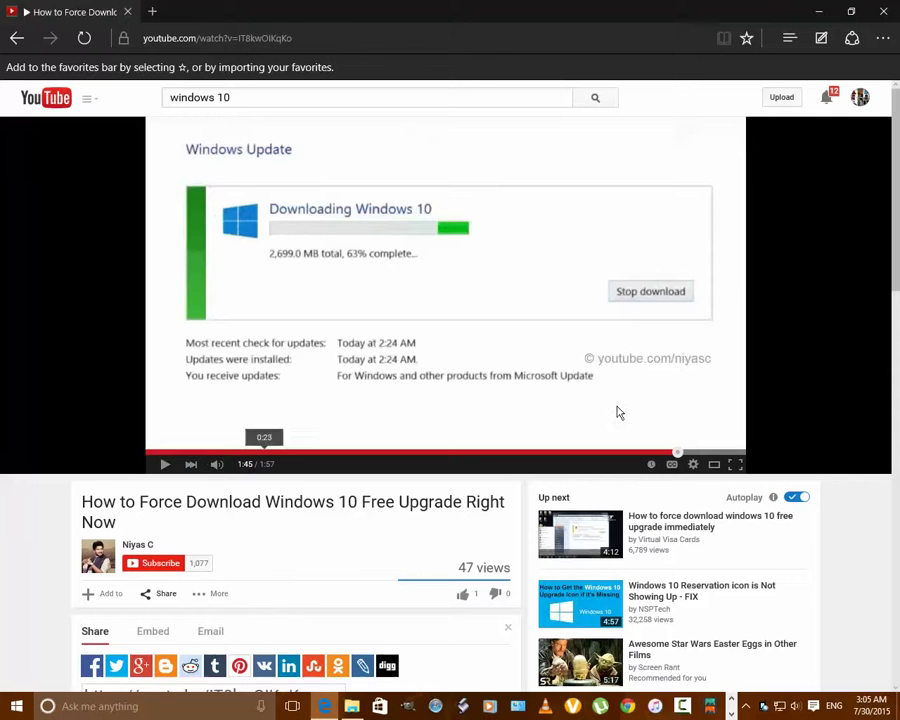